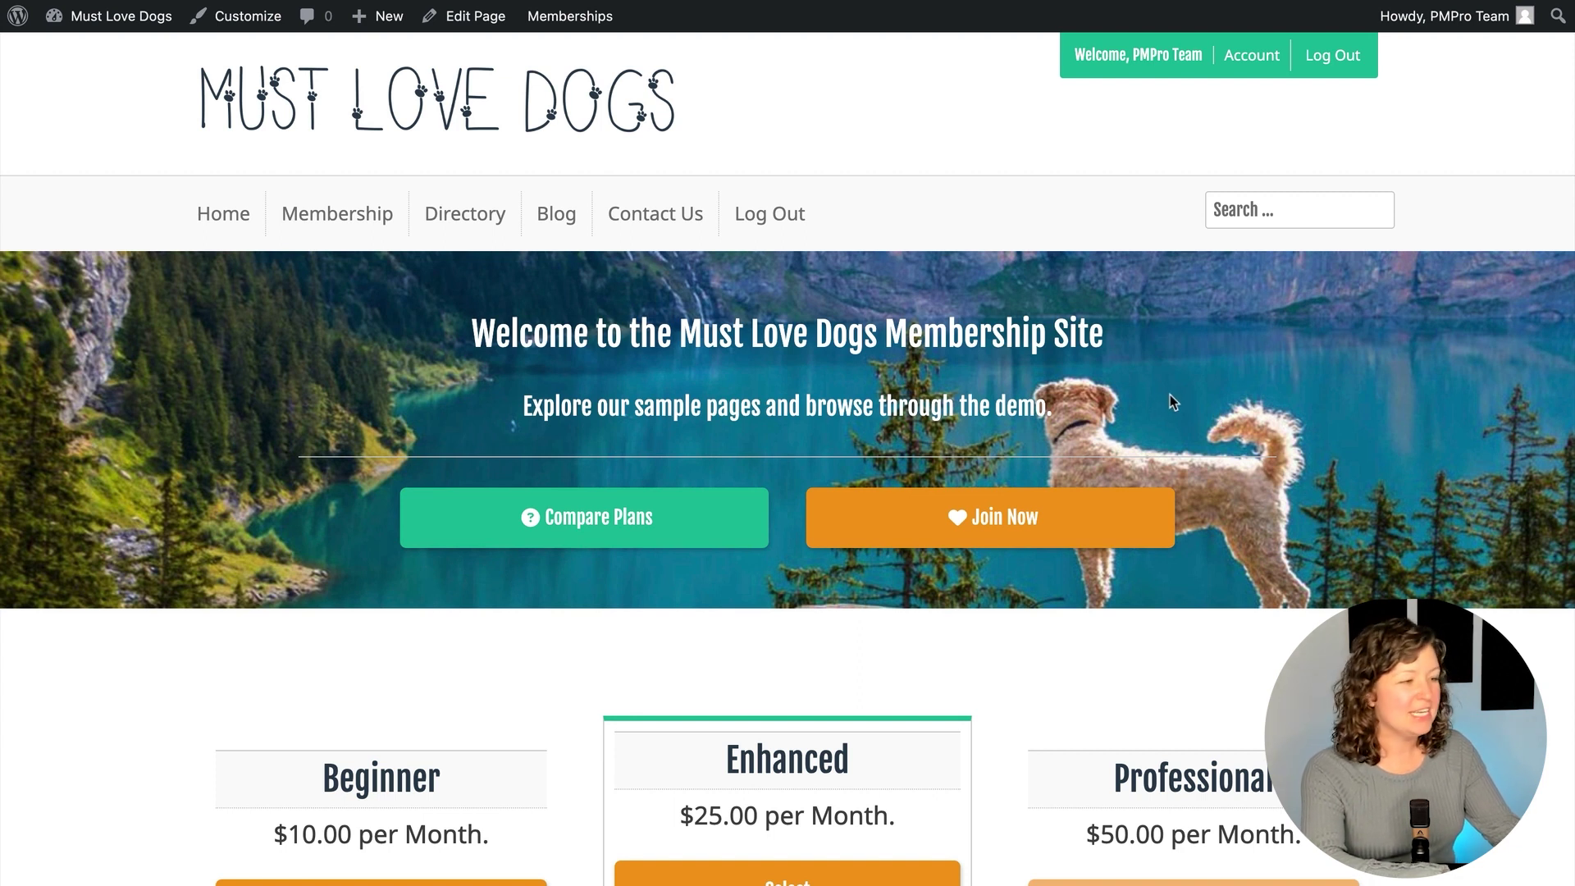
# Go from the Dashboard to Memberships > Orders and scroll through the 1324 orders
pyautogui.moveTo(137, 24)
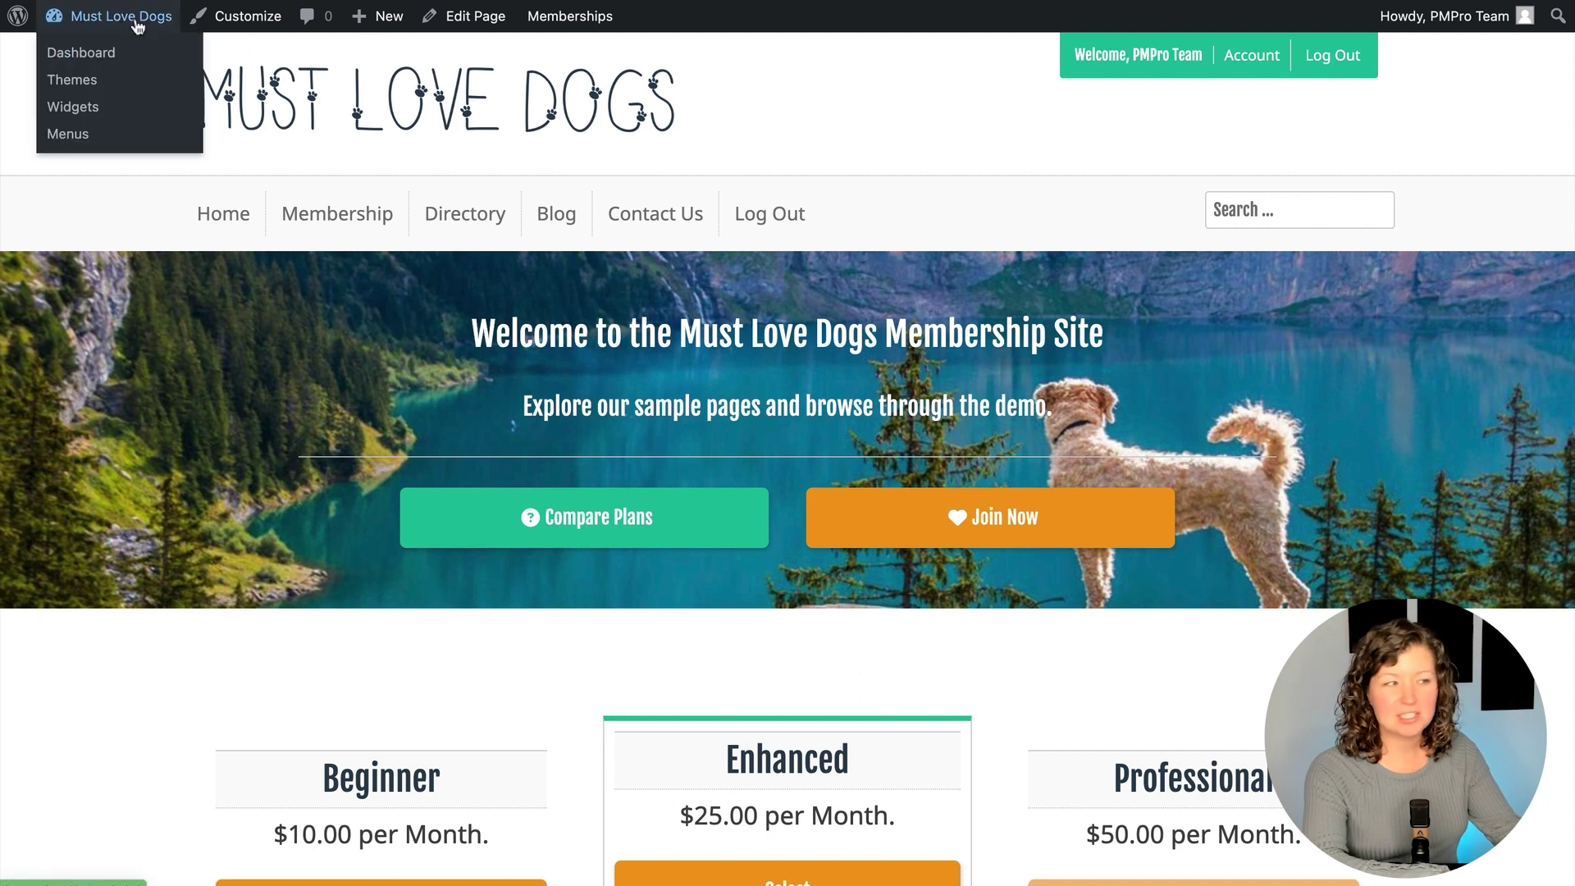
pyautogui.click(137, 25)
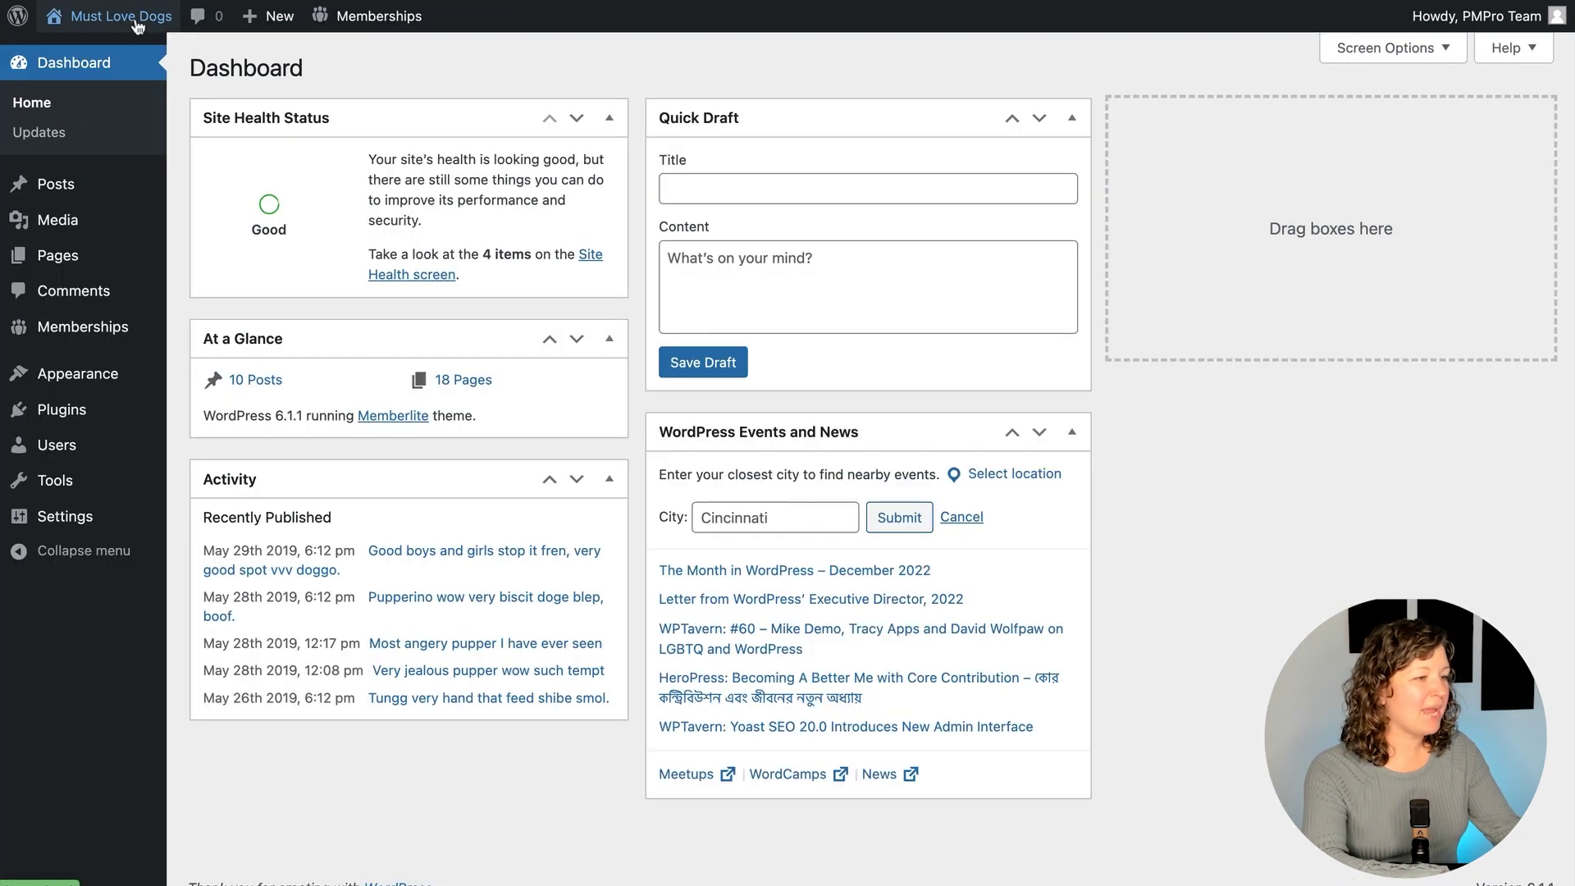
pyautogui.moveTo(346, 23)
pyautogui.click(334, 106)
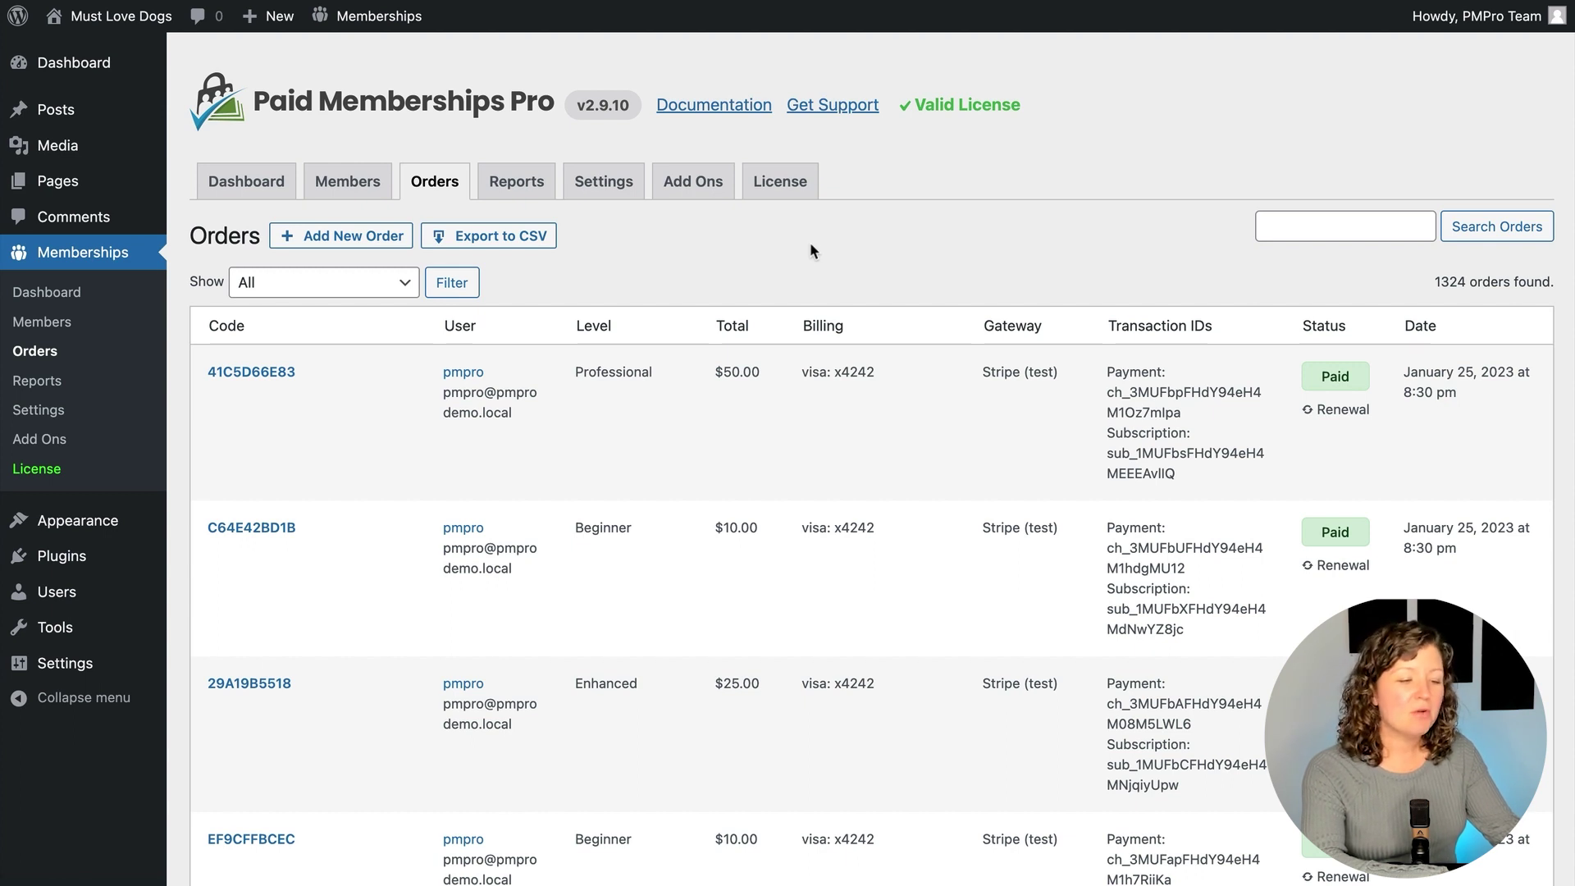
pyautogui.scroll(-3, 809, 242)
pyautogui.scroll(-5, 810, 250)
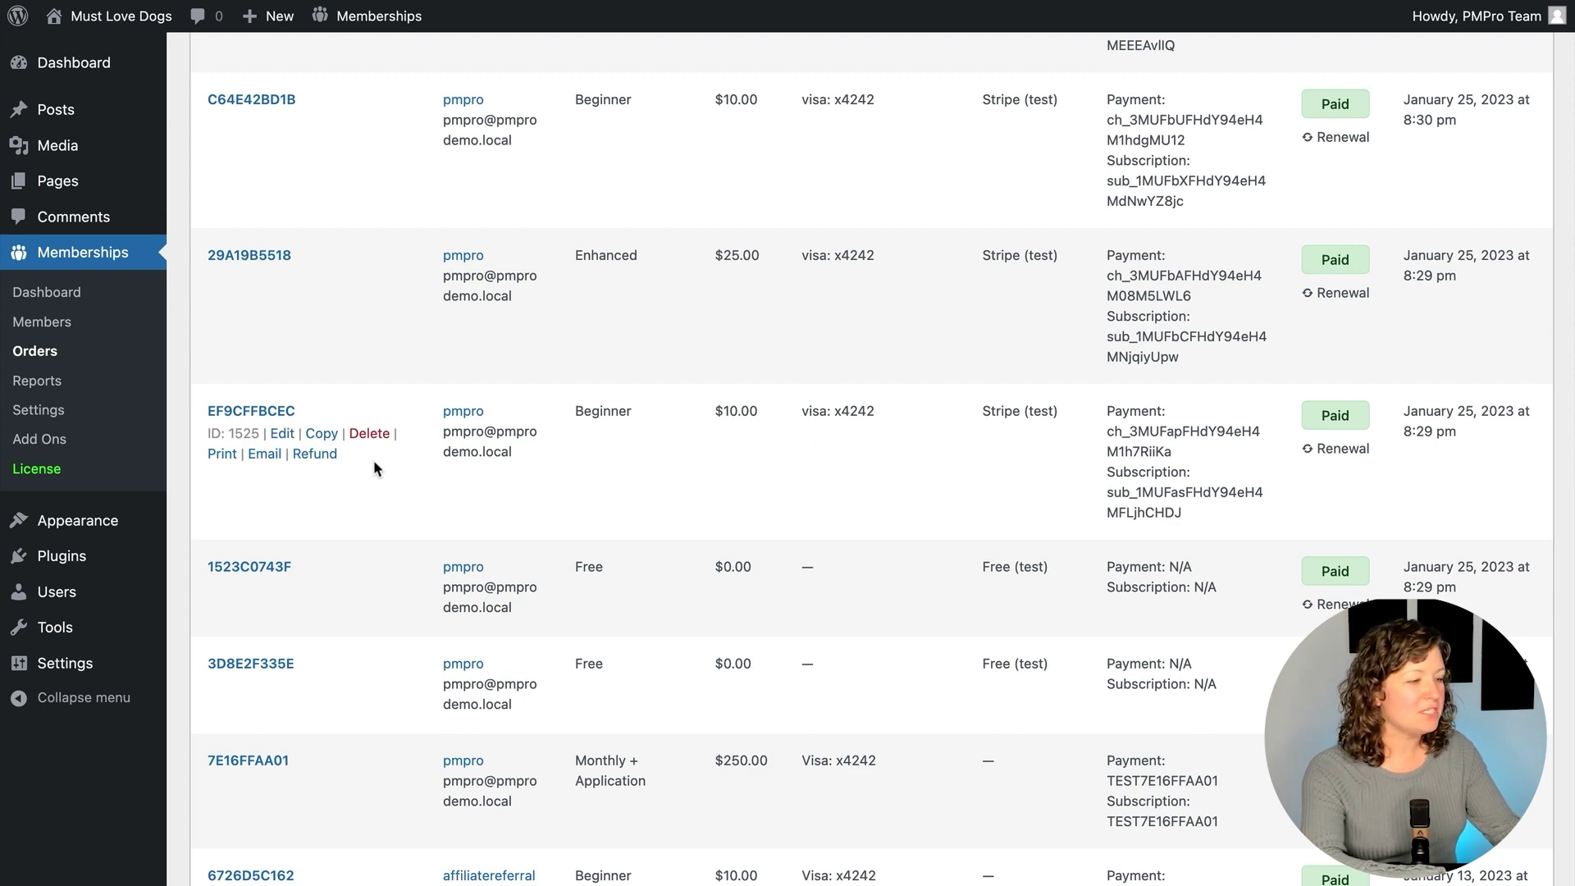
# Refund order EF9CFFBCEC at the gateway through its Refund row action, confirming with OK
pyautogui.click(326, 458)
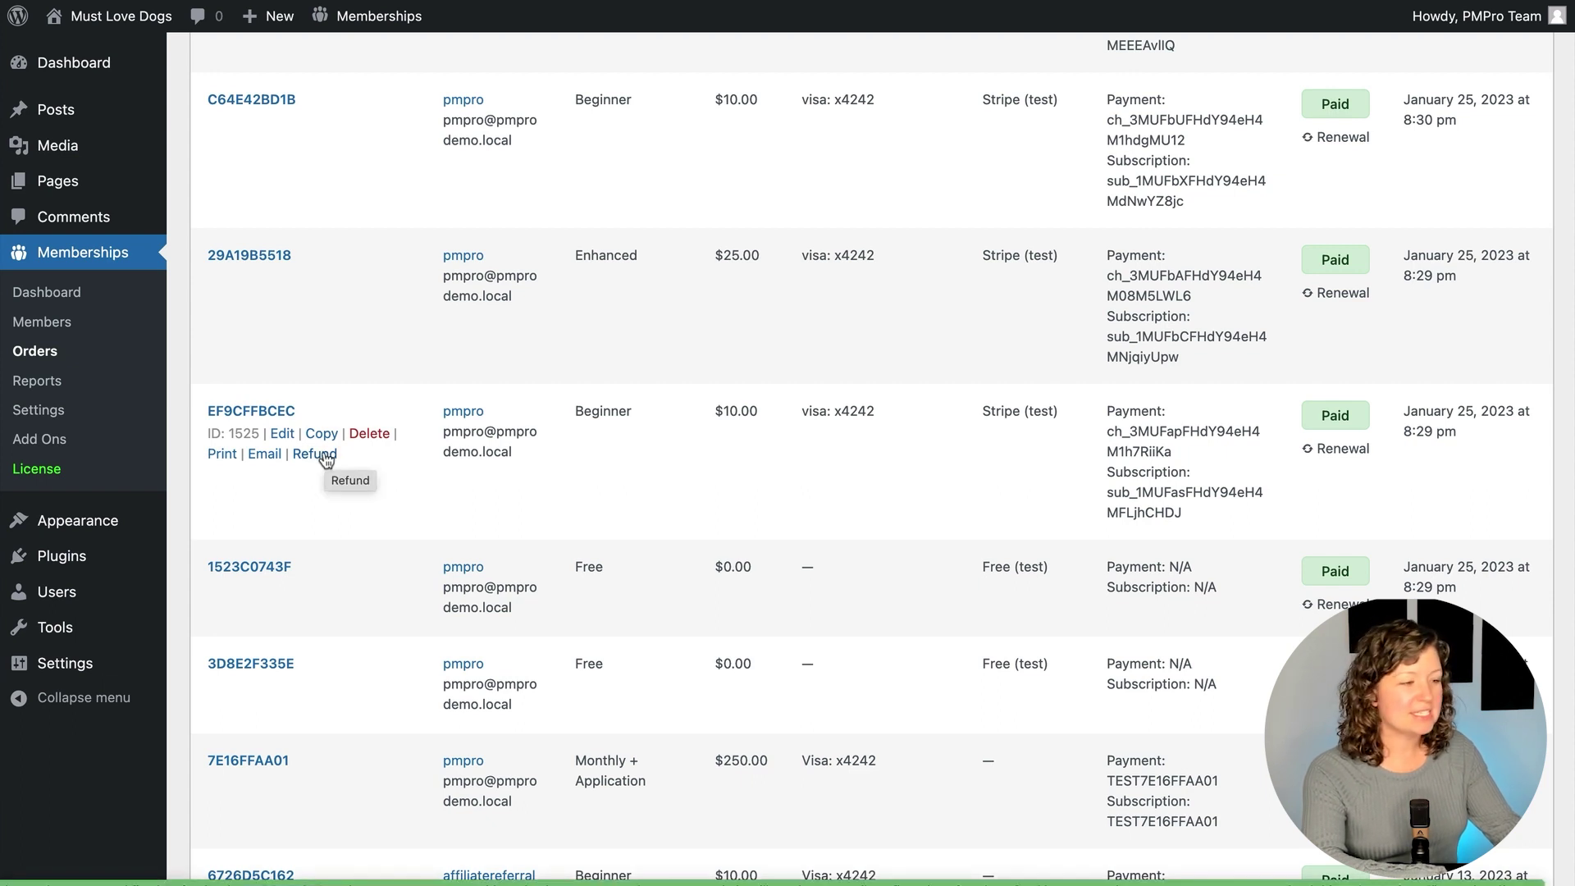
pyautogui.click(326, 458)
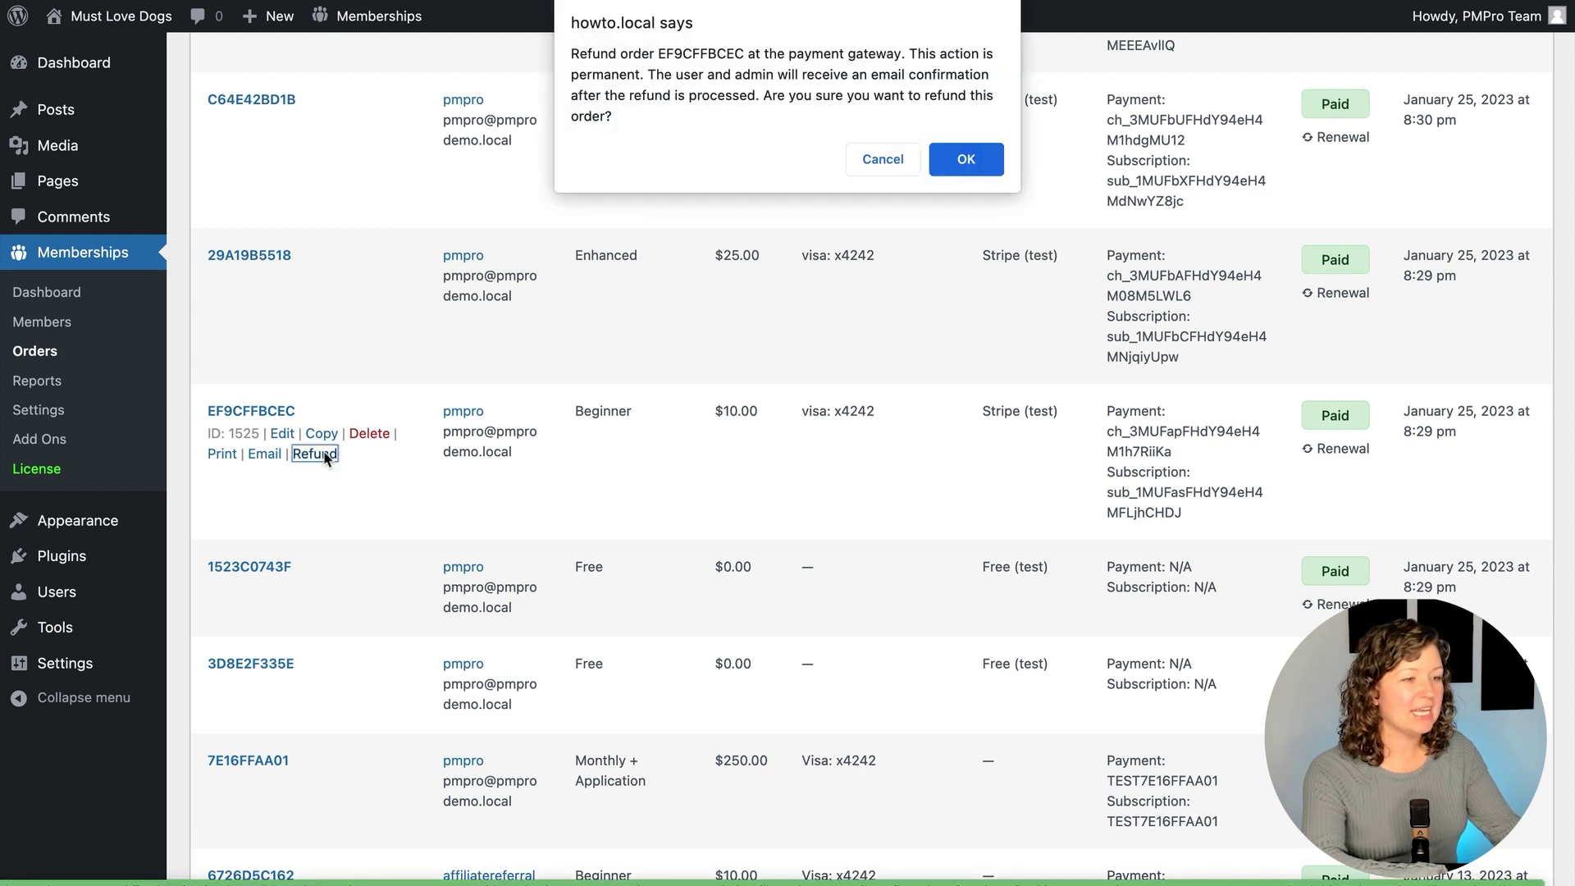
pyautogui.click(964, 161)
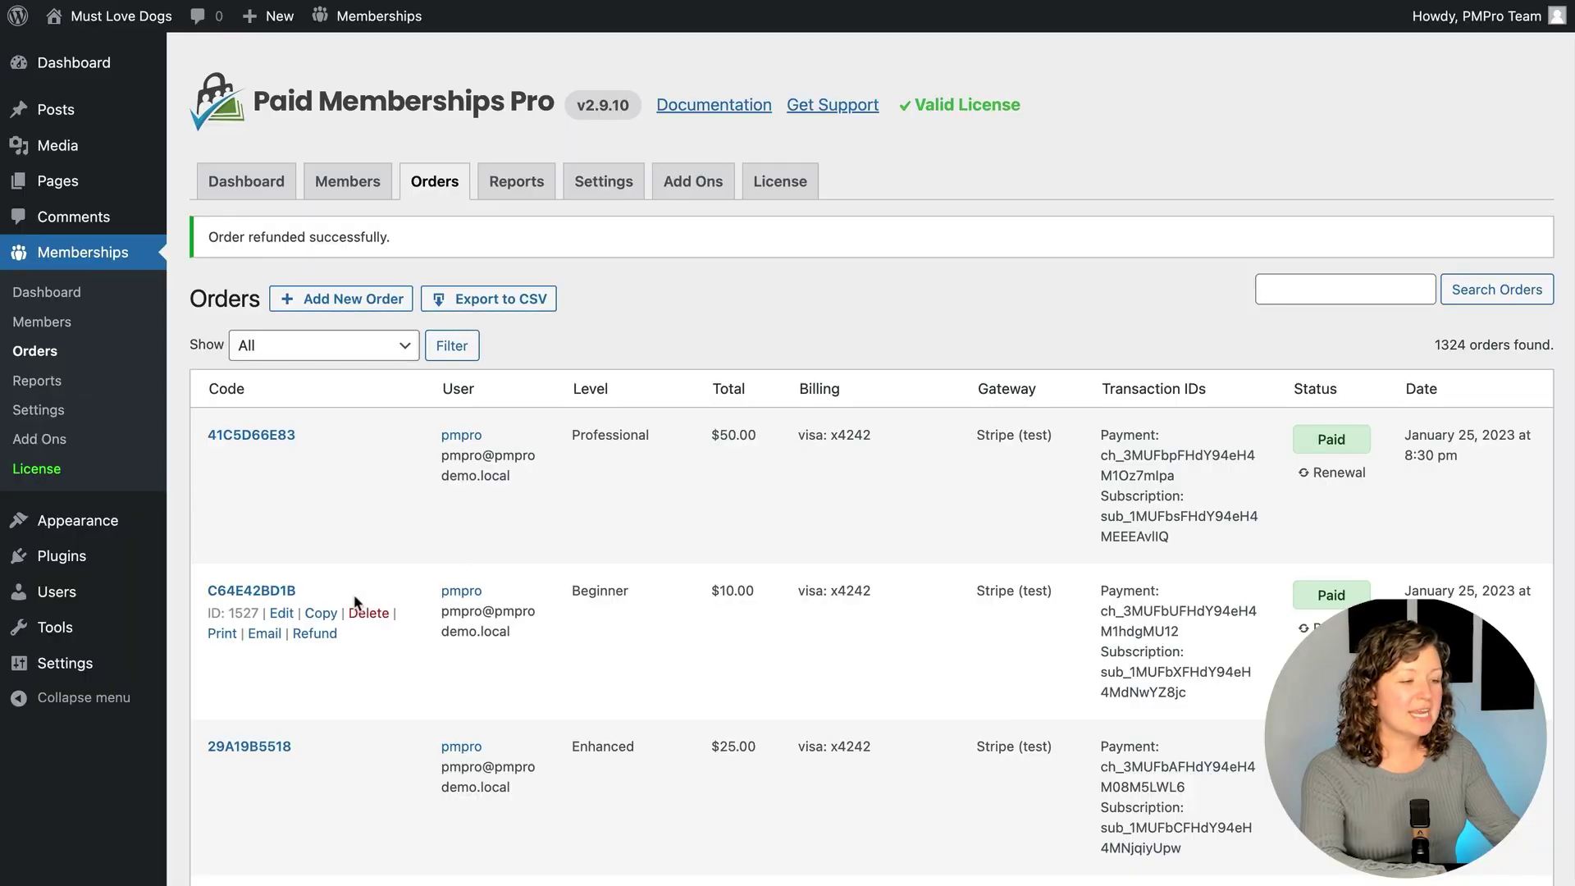
pyautogui.scroll(-4, 353, 599)
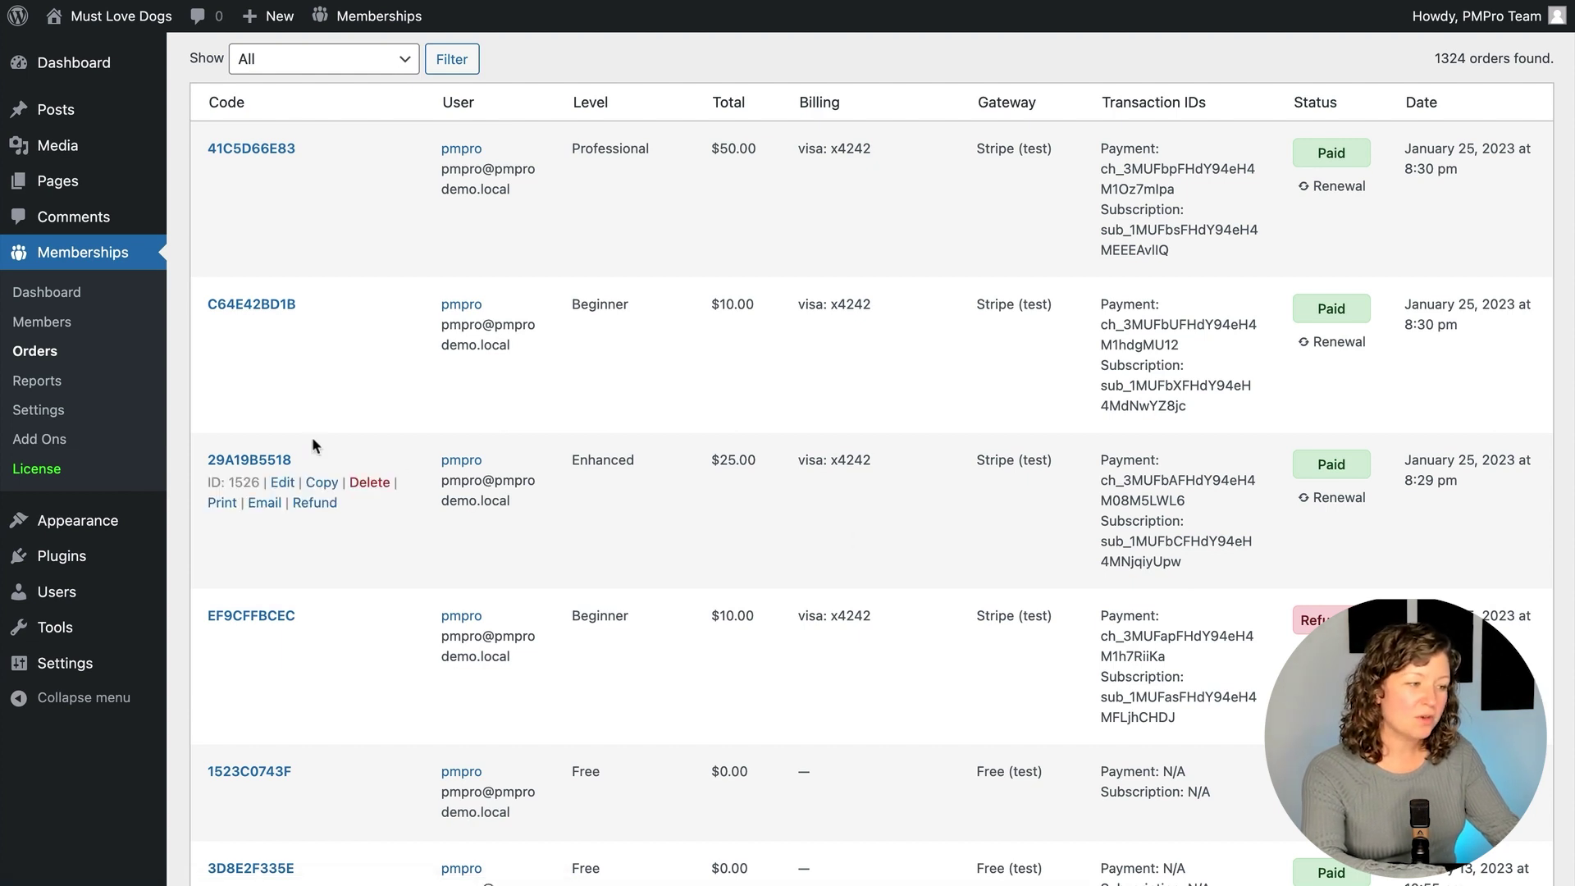
# Refund the $25 order 29A19B5518 from its edit page and confirm the refund
pyautogui.click(274, 461)
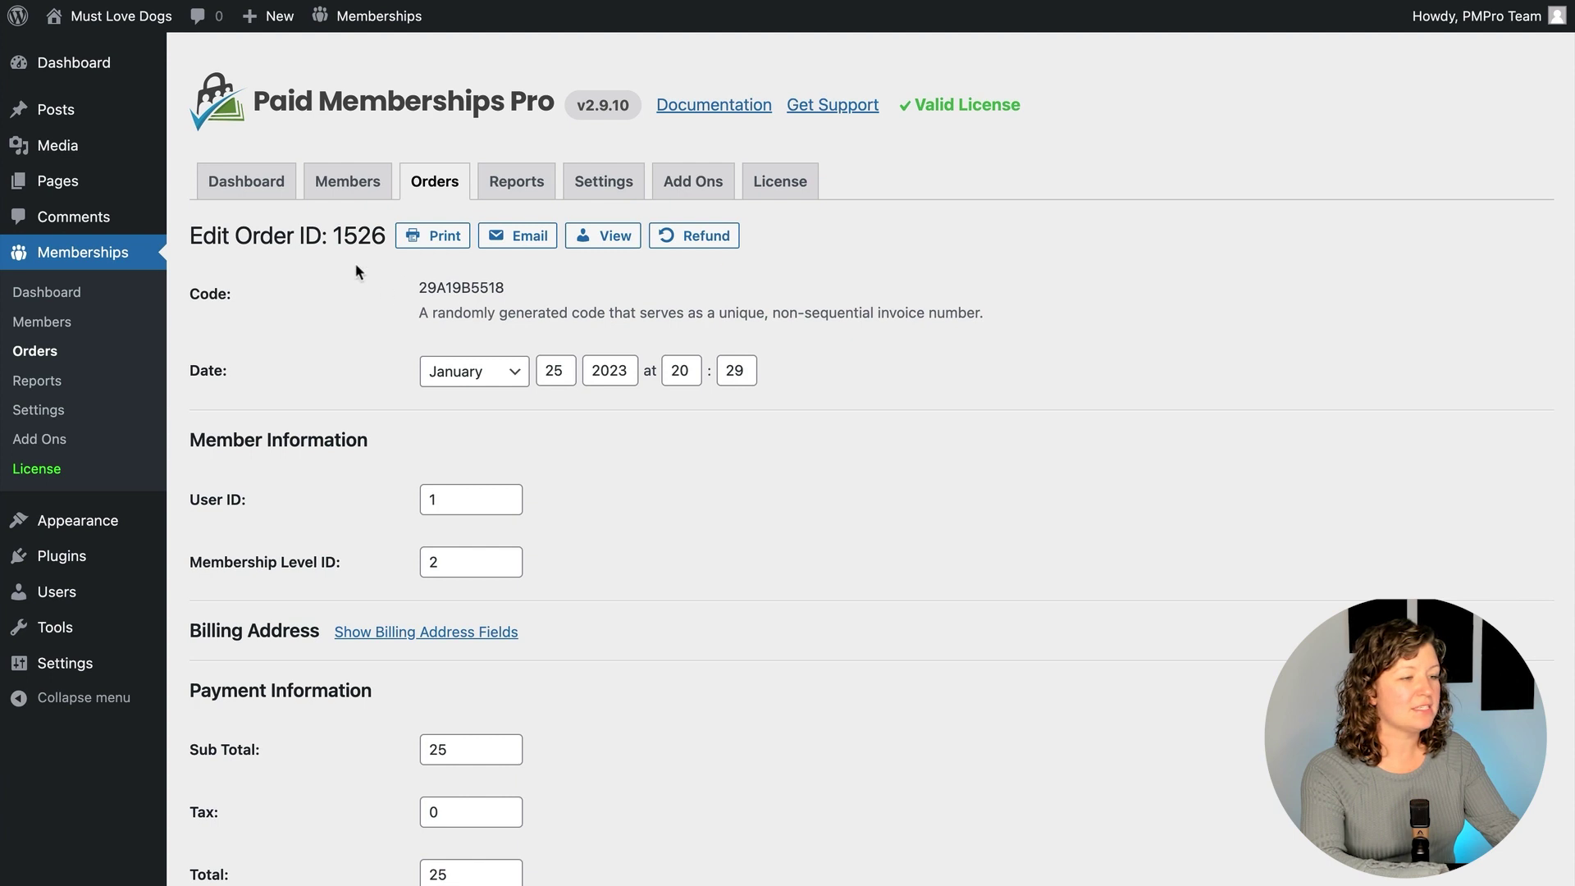
pyautogui.click(713, 242)
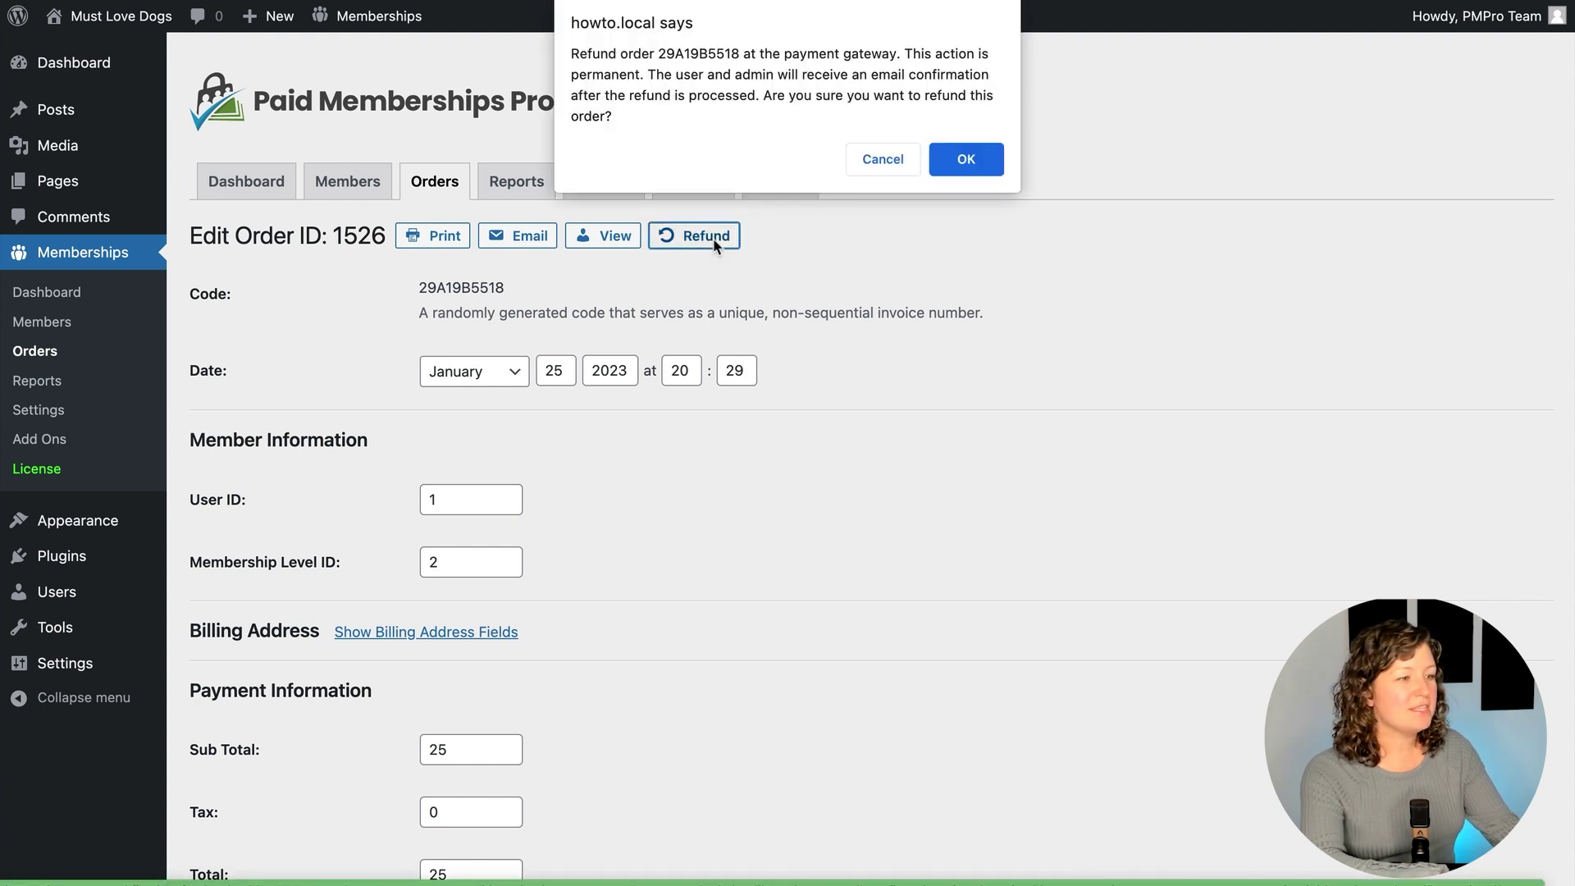
pyautogui.click(960, 161)
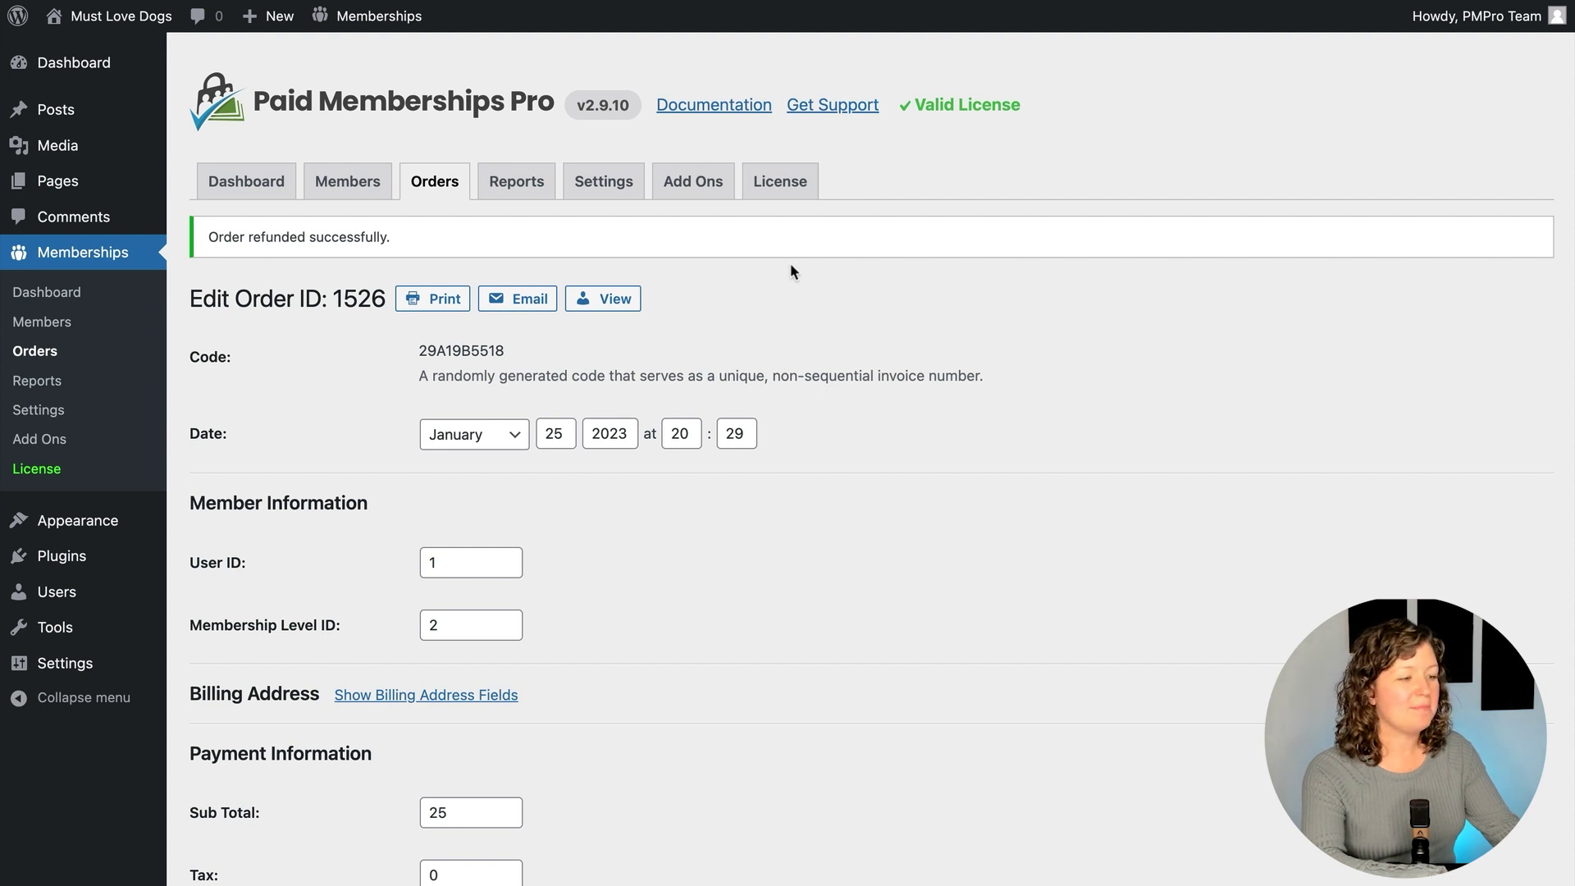
pyautogui.scroll(-5, 428, 327)
pyautogui.scroll(-7, 430, 335)
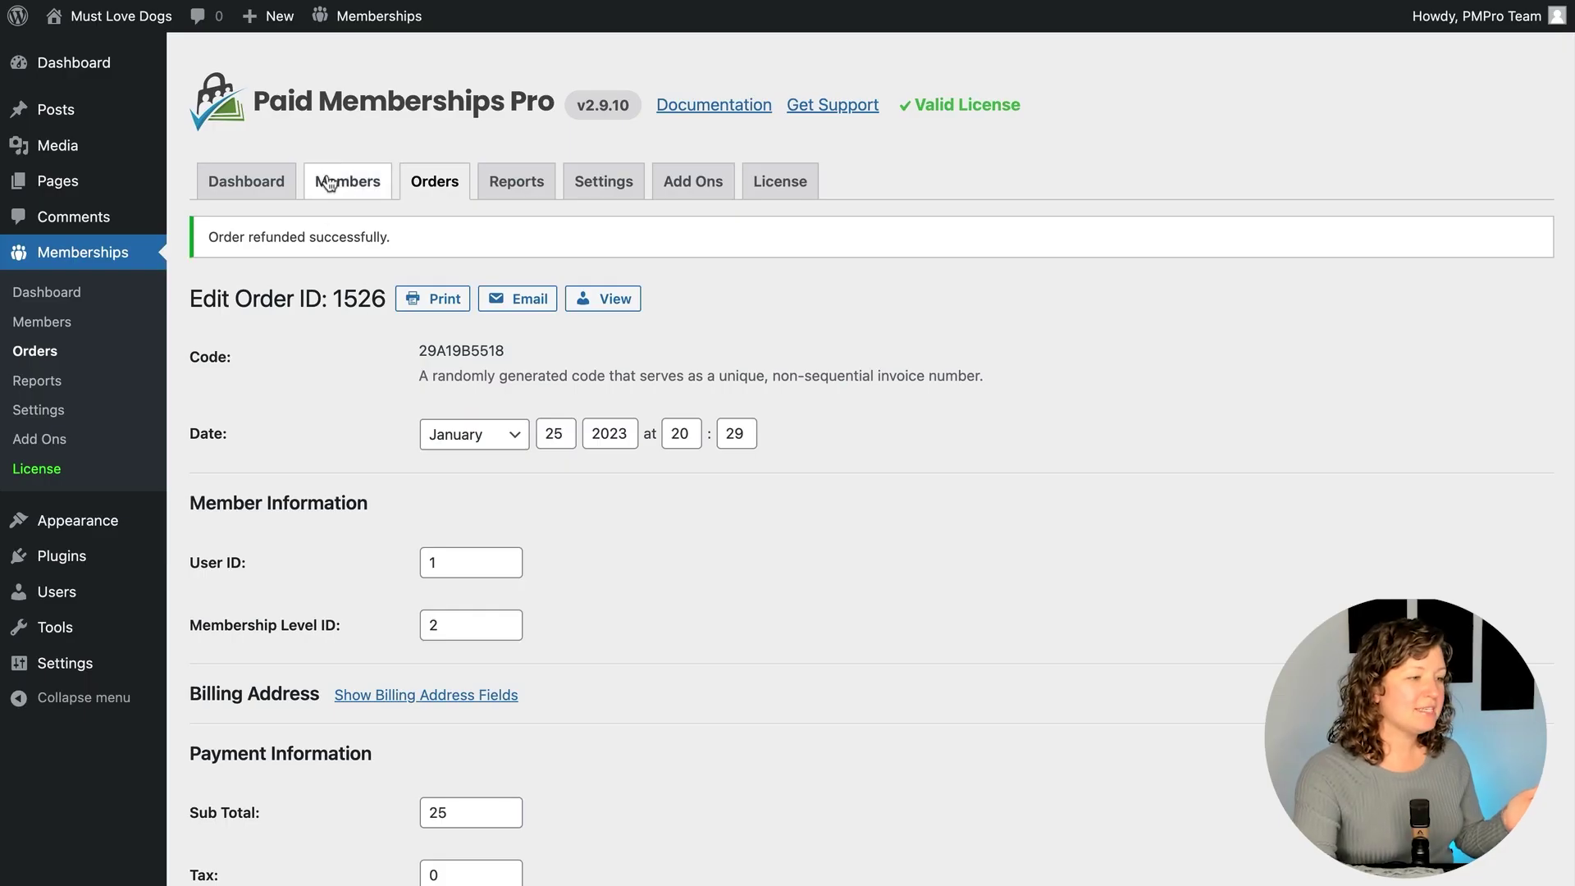
pyautogui.click(328, 182)
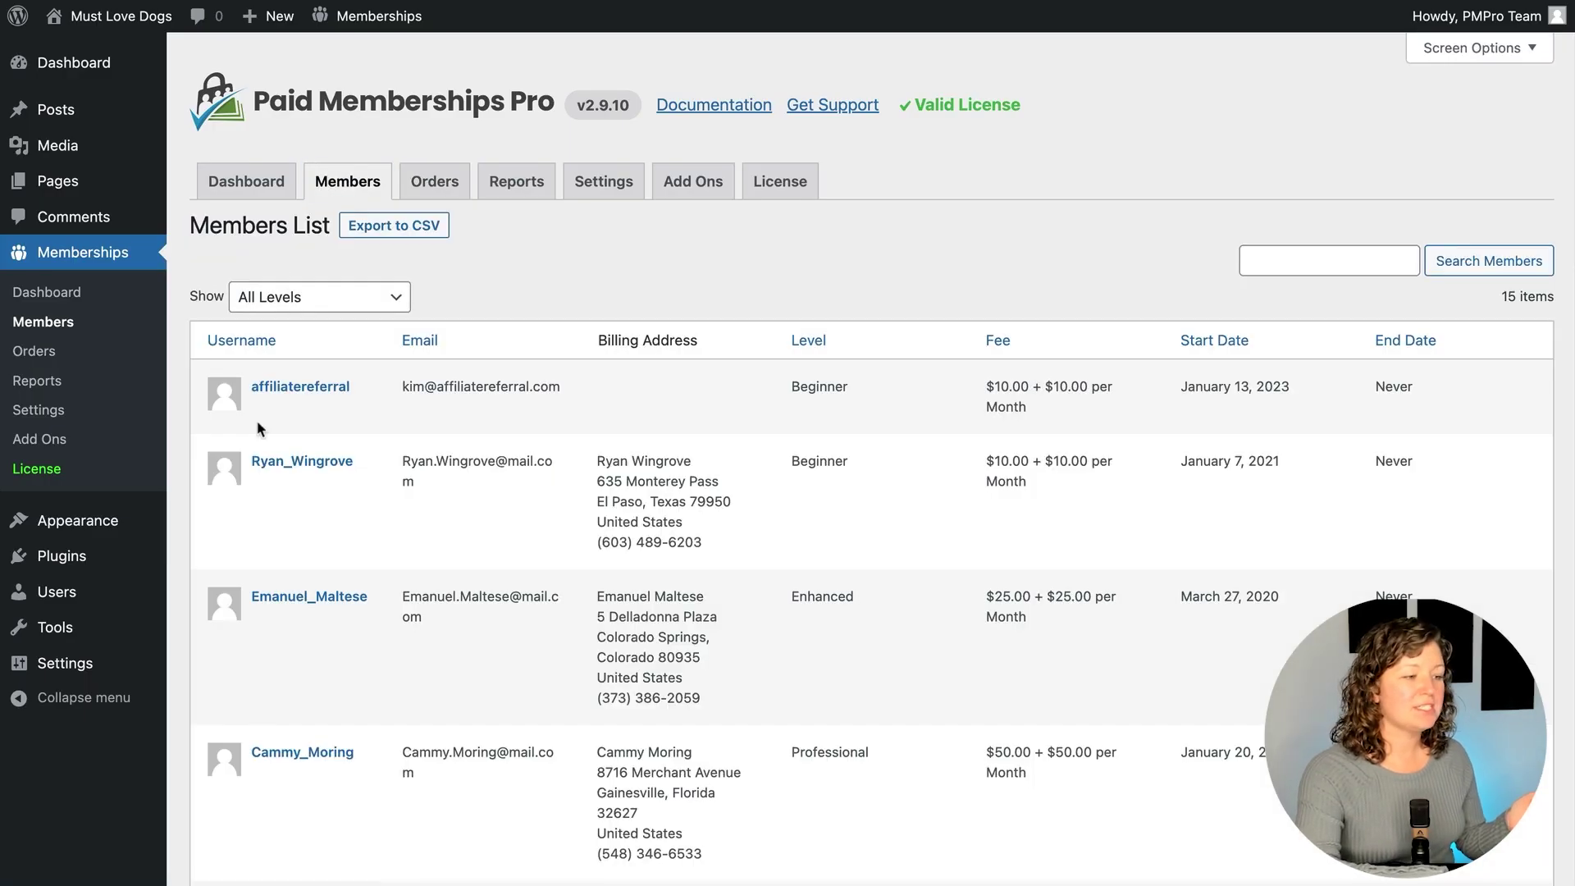
# Open the admin member's profile and expand its Professional Current Level dropdown
pyautogui.scroll(-3, 260, 429)
pyautogui.scroll(-10, 260, 429)
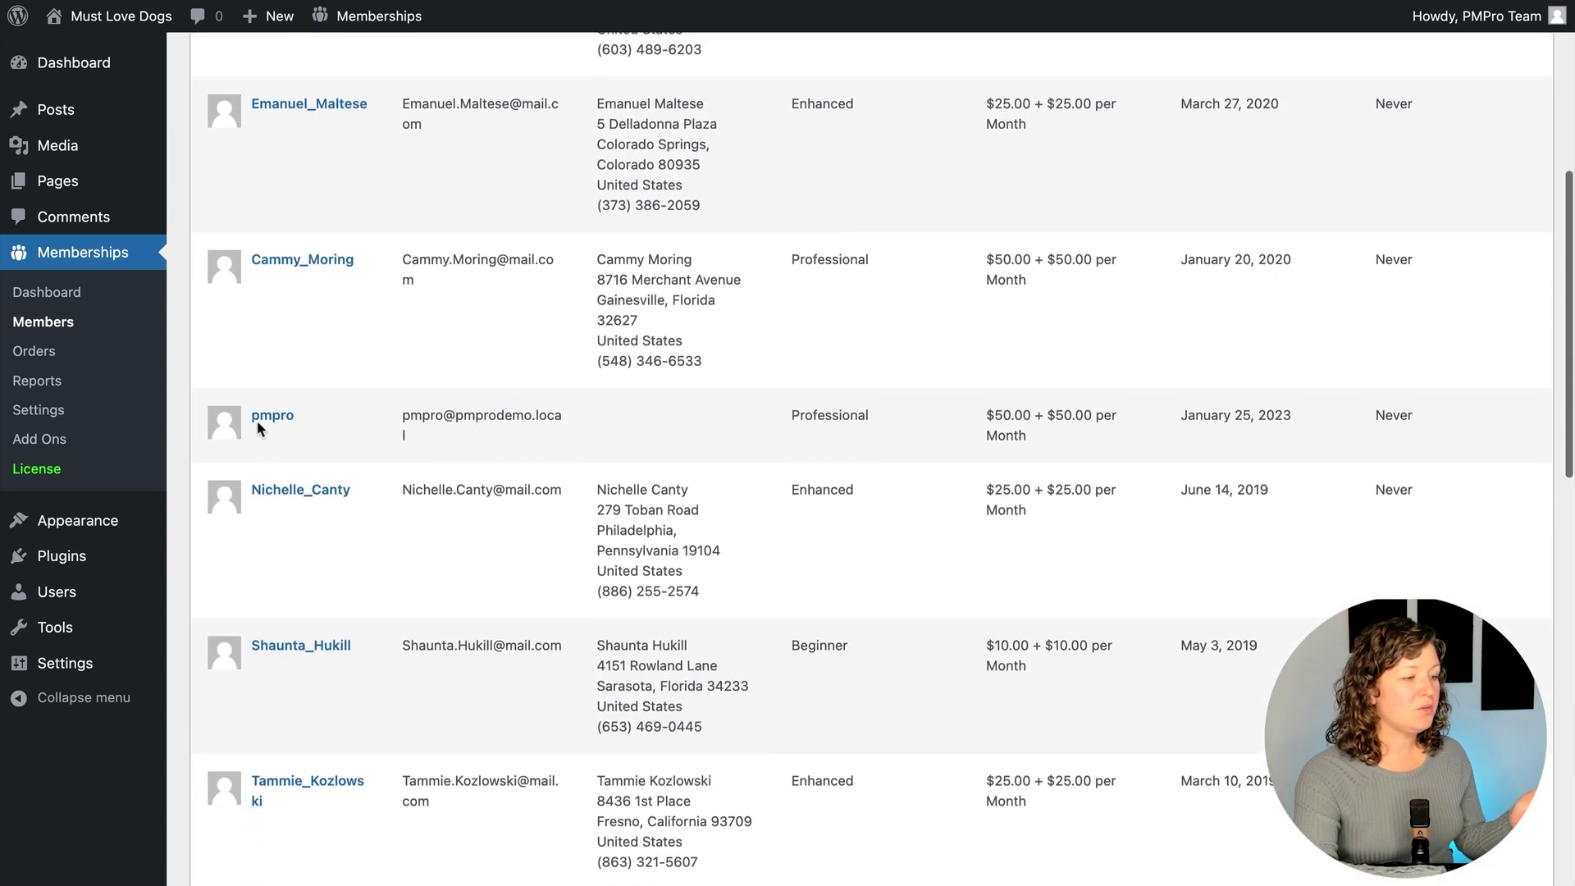
pyautogui.click(271, 417)
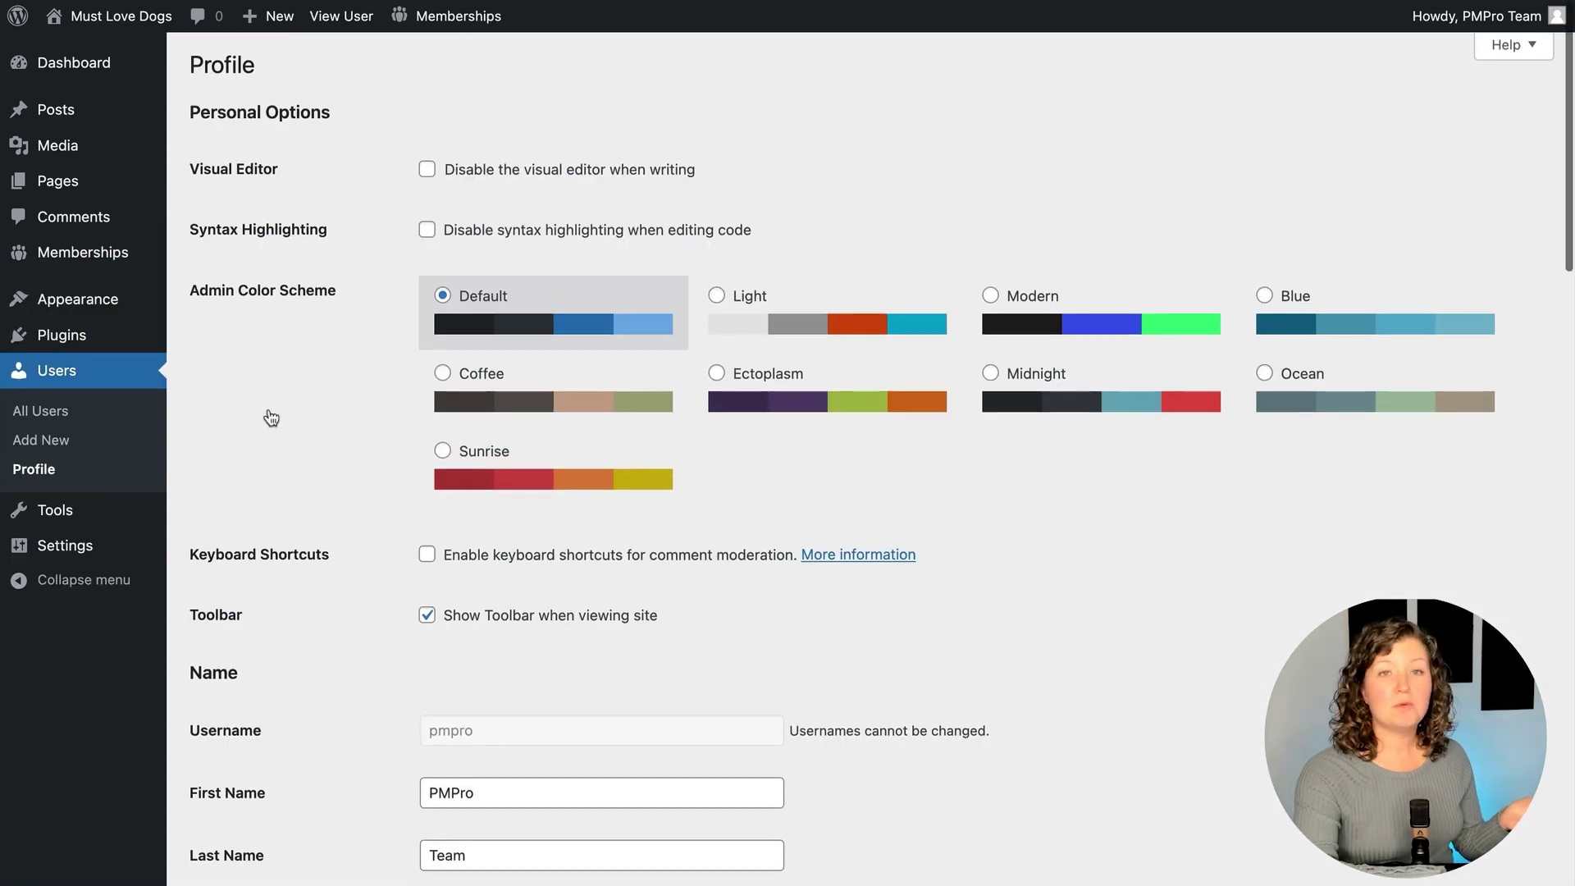
pyautogui.scroll(-2, 272, 418)
pyautogui.scroll(-10, 272, 417)
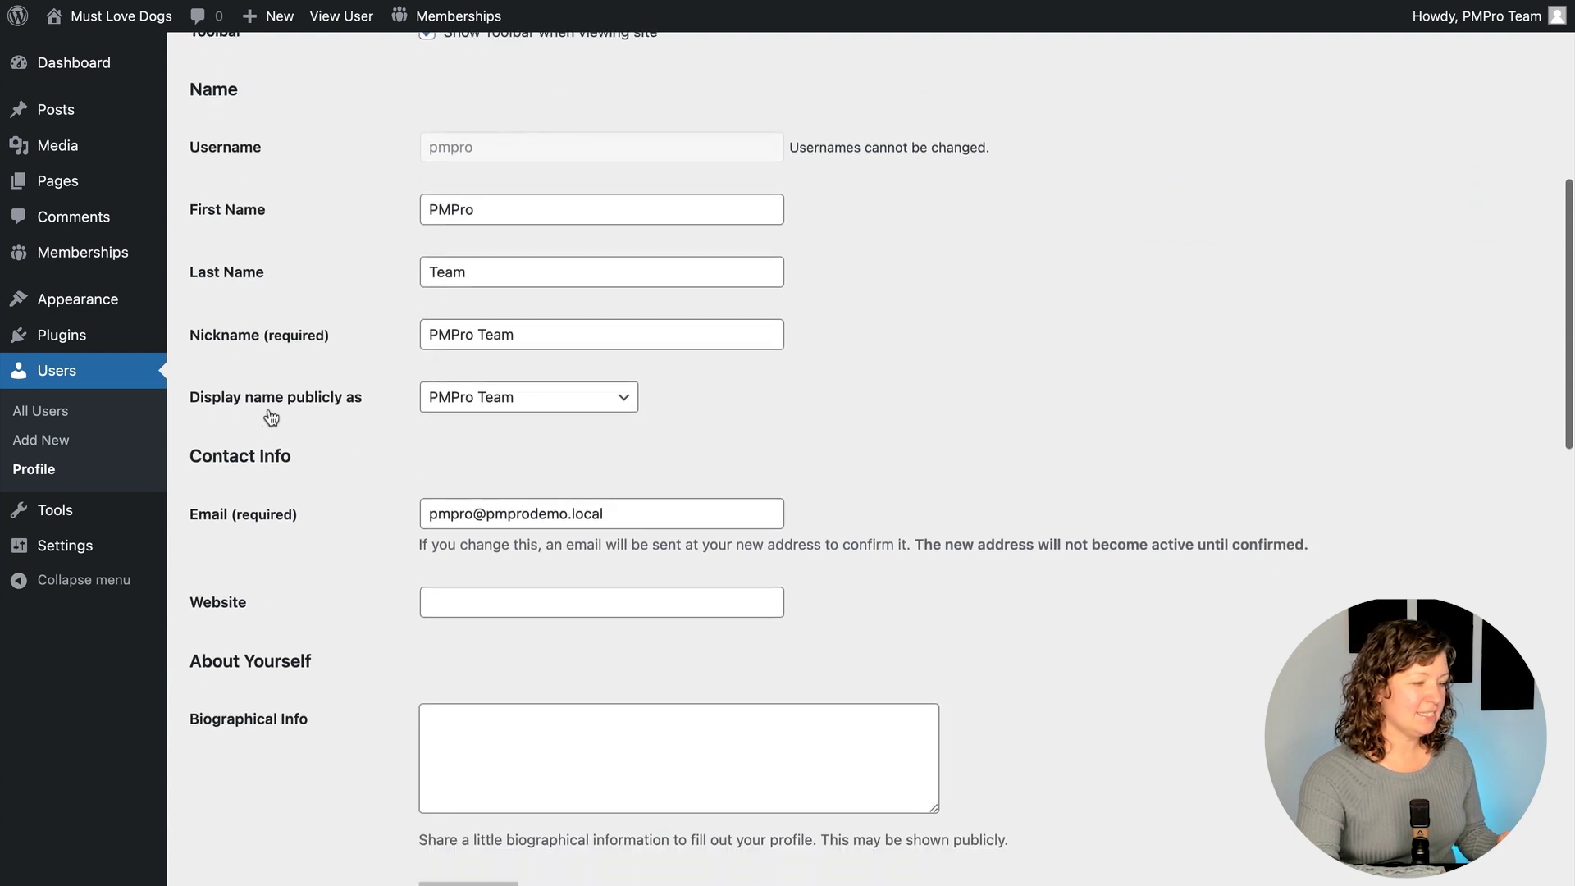
pyautogui.scroll(-11, 272, 418)
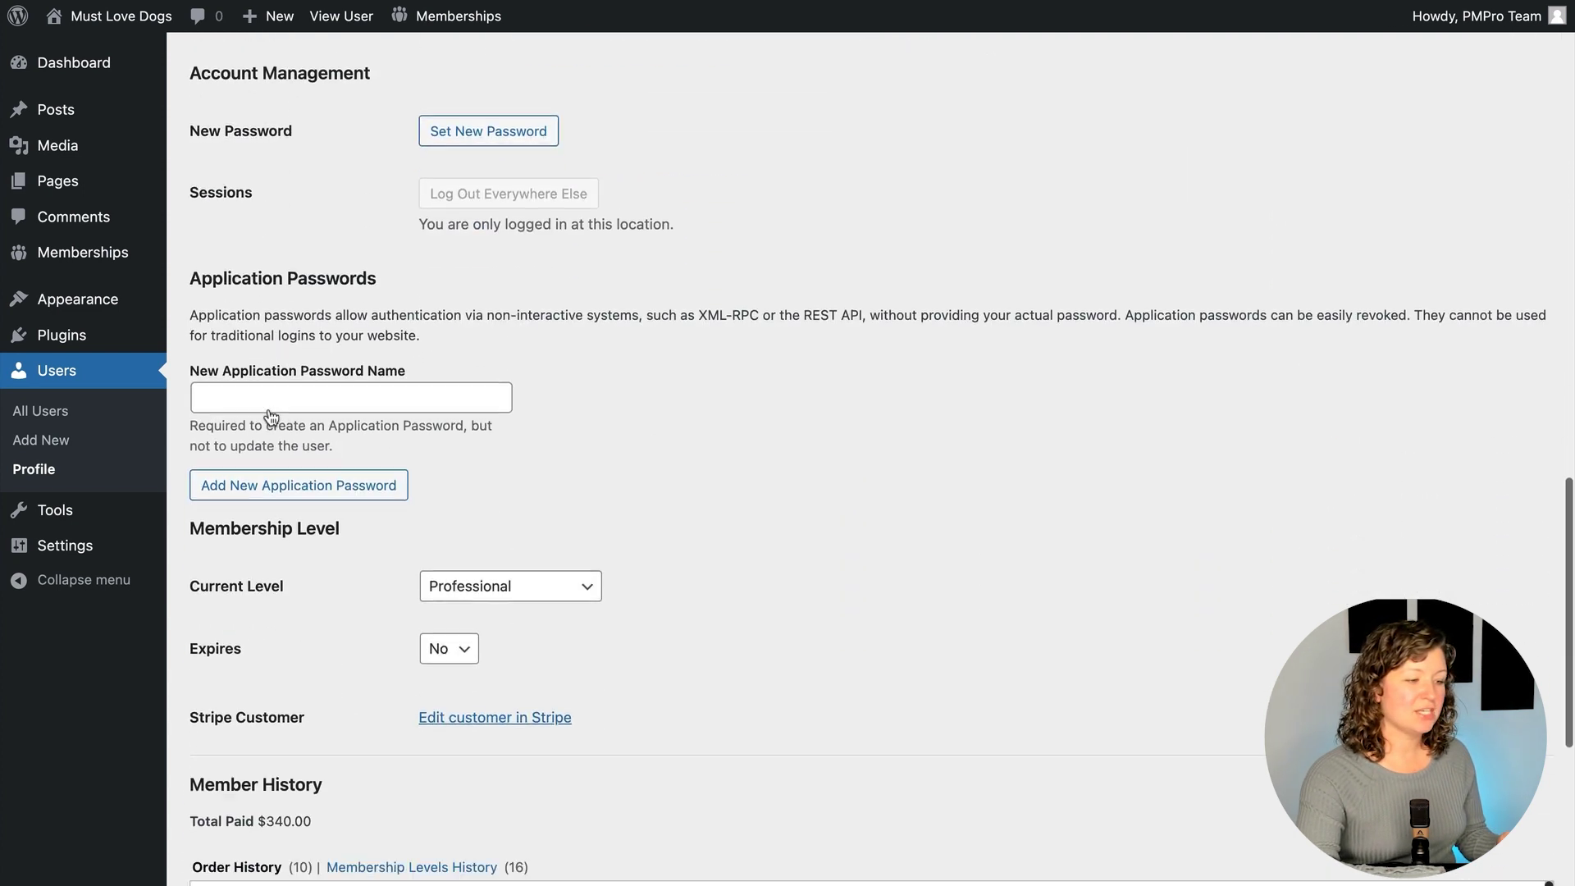
pyautogui.scroll(-1, 272, 418)
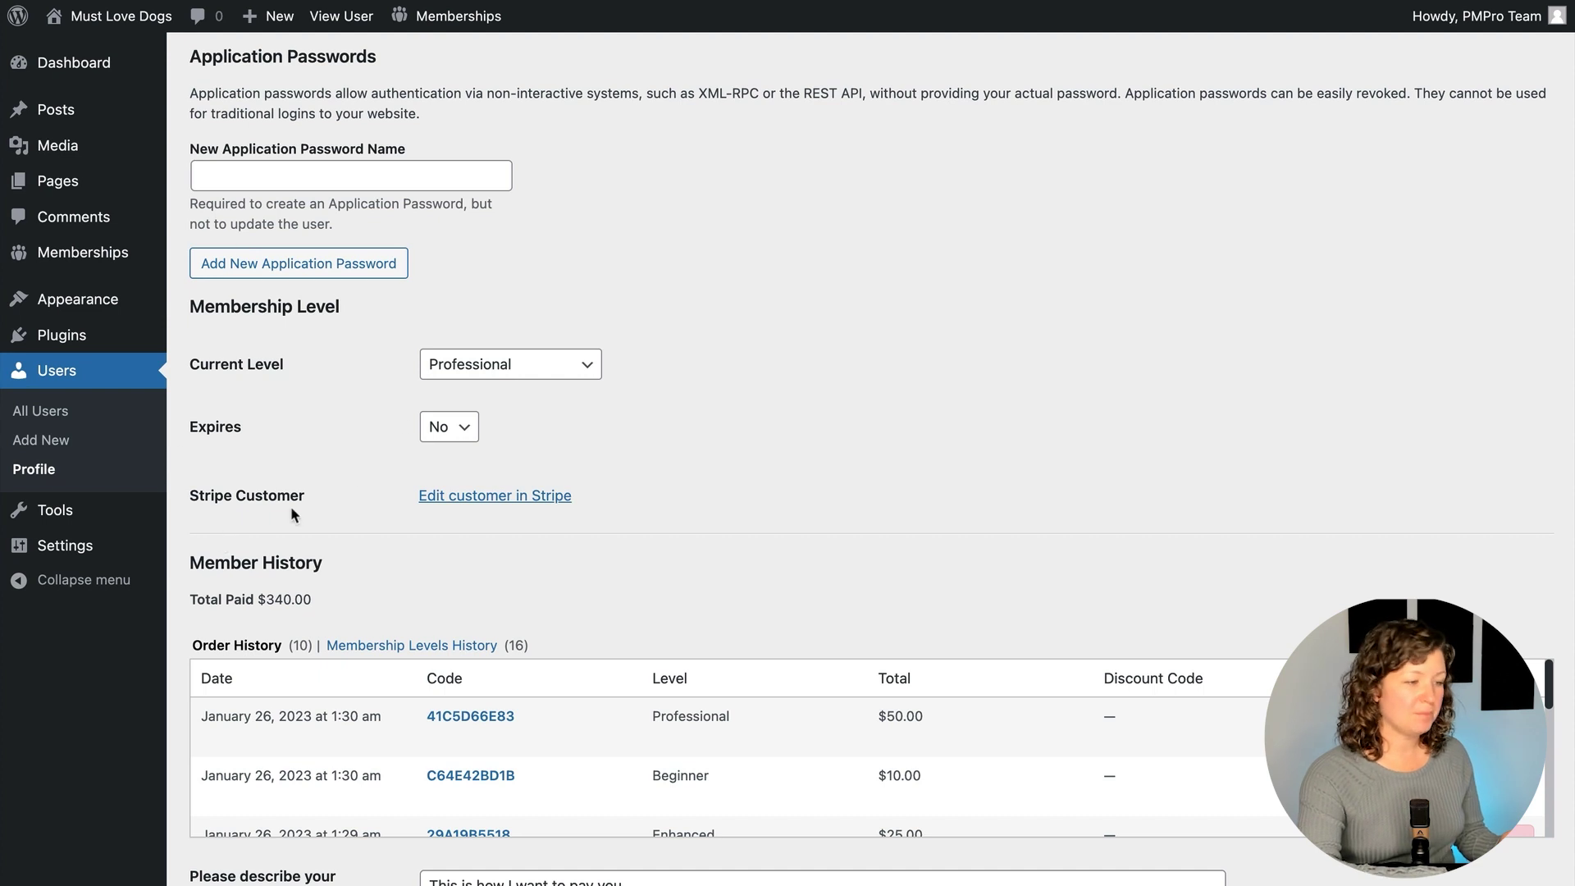
pyautogui.click(508, 361)
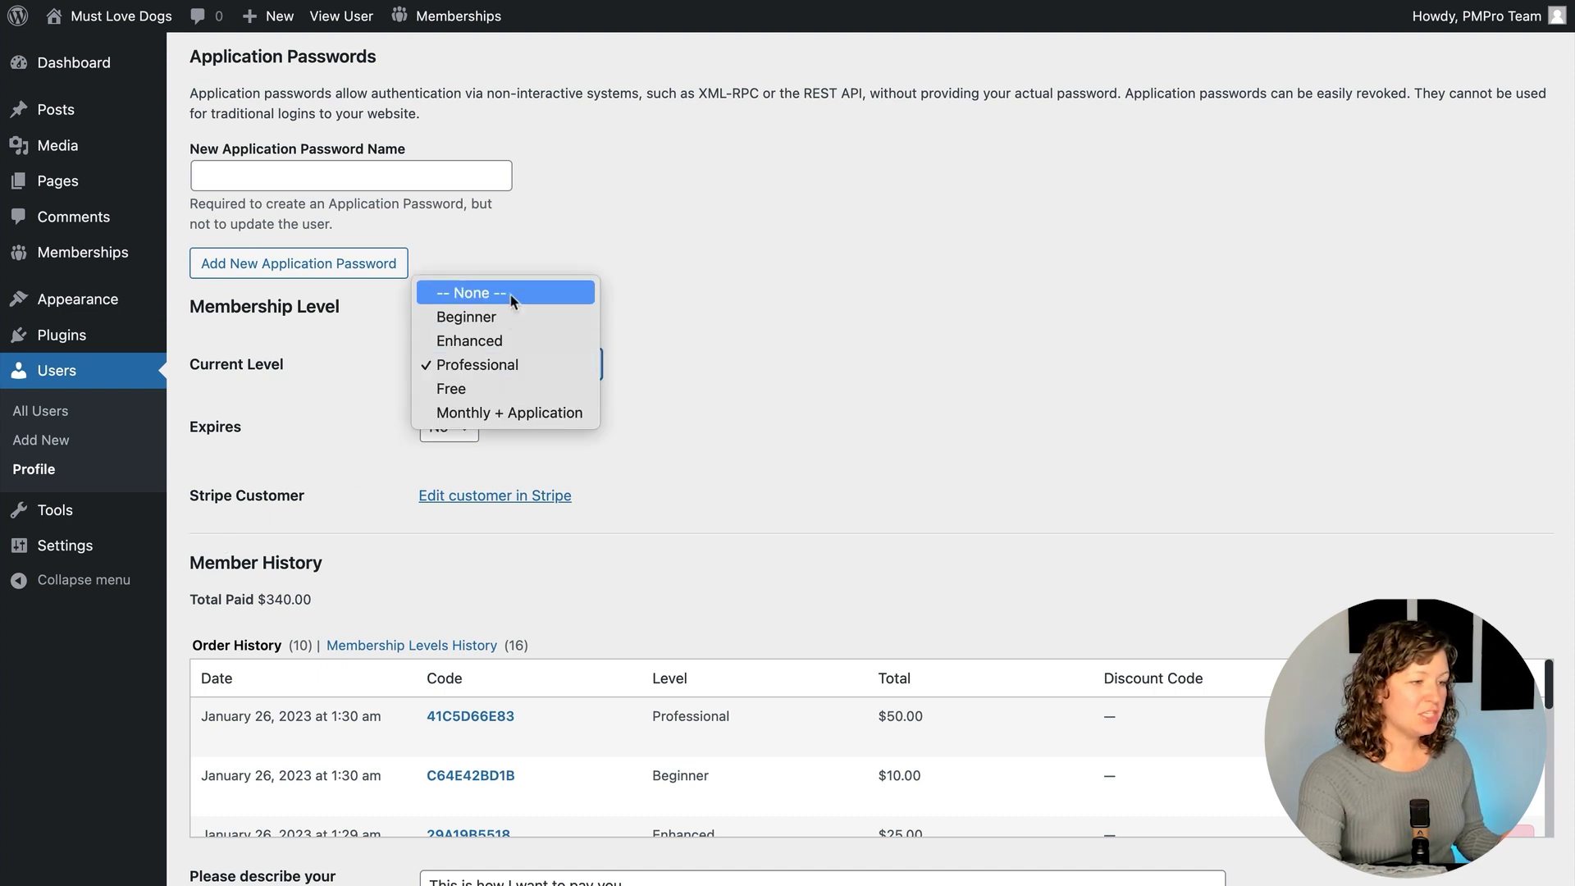
# Set level to None, cancel the subscription, refund the latest order, and update the profile without emailing
pyautogui.click(510, 294)
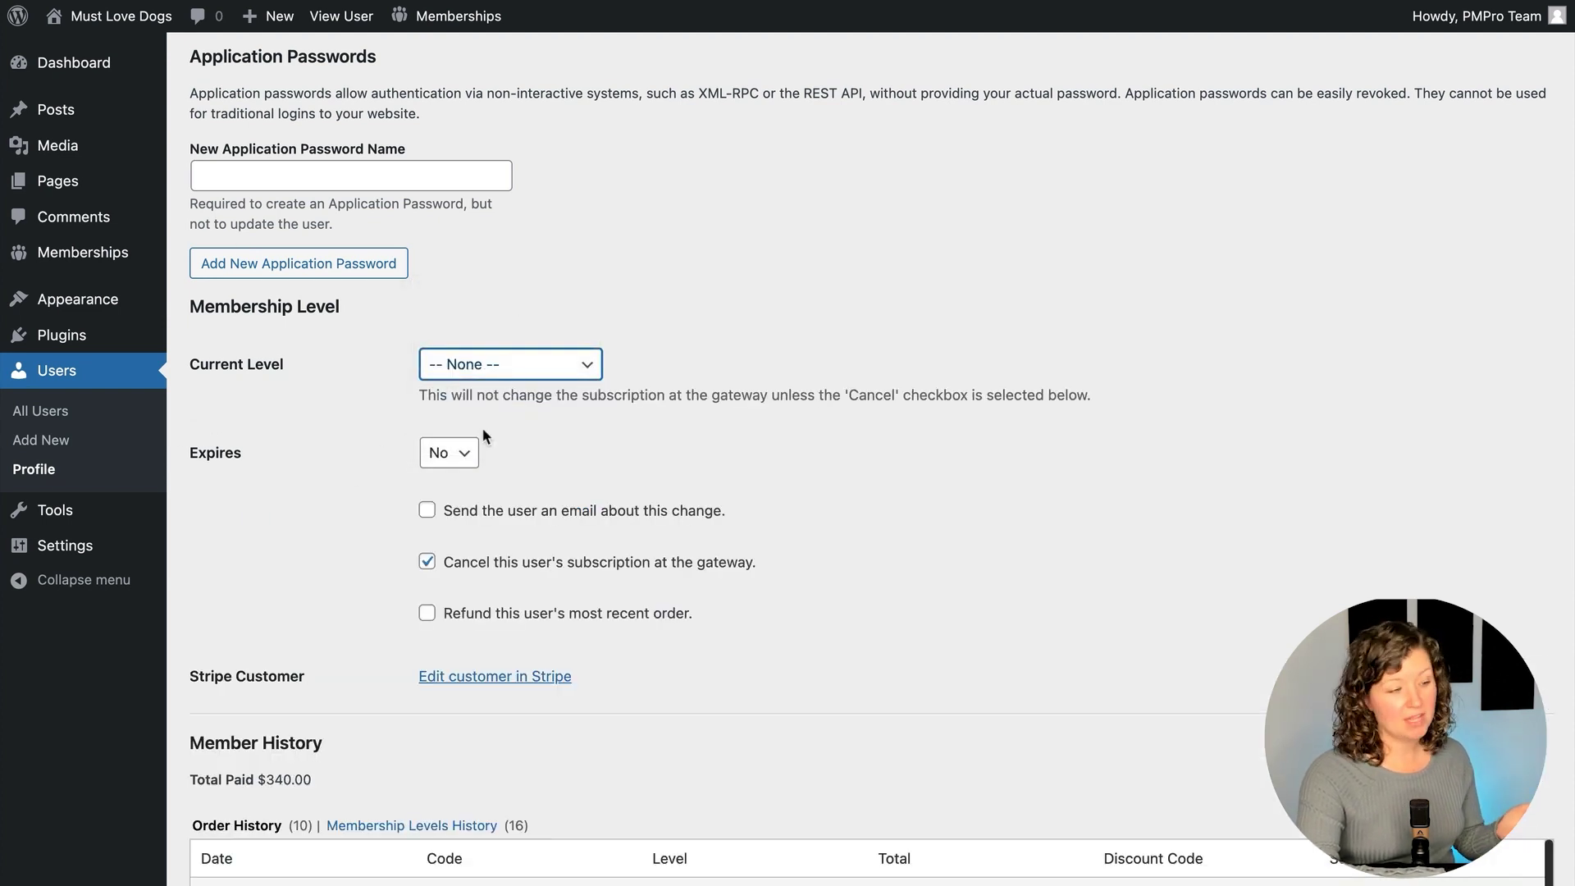
pyautogui.click(475, 512)
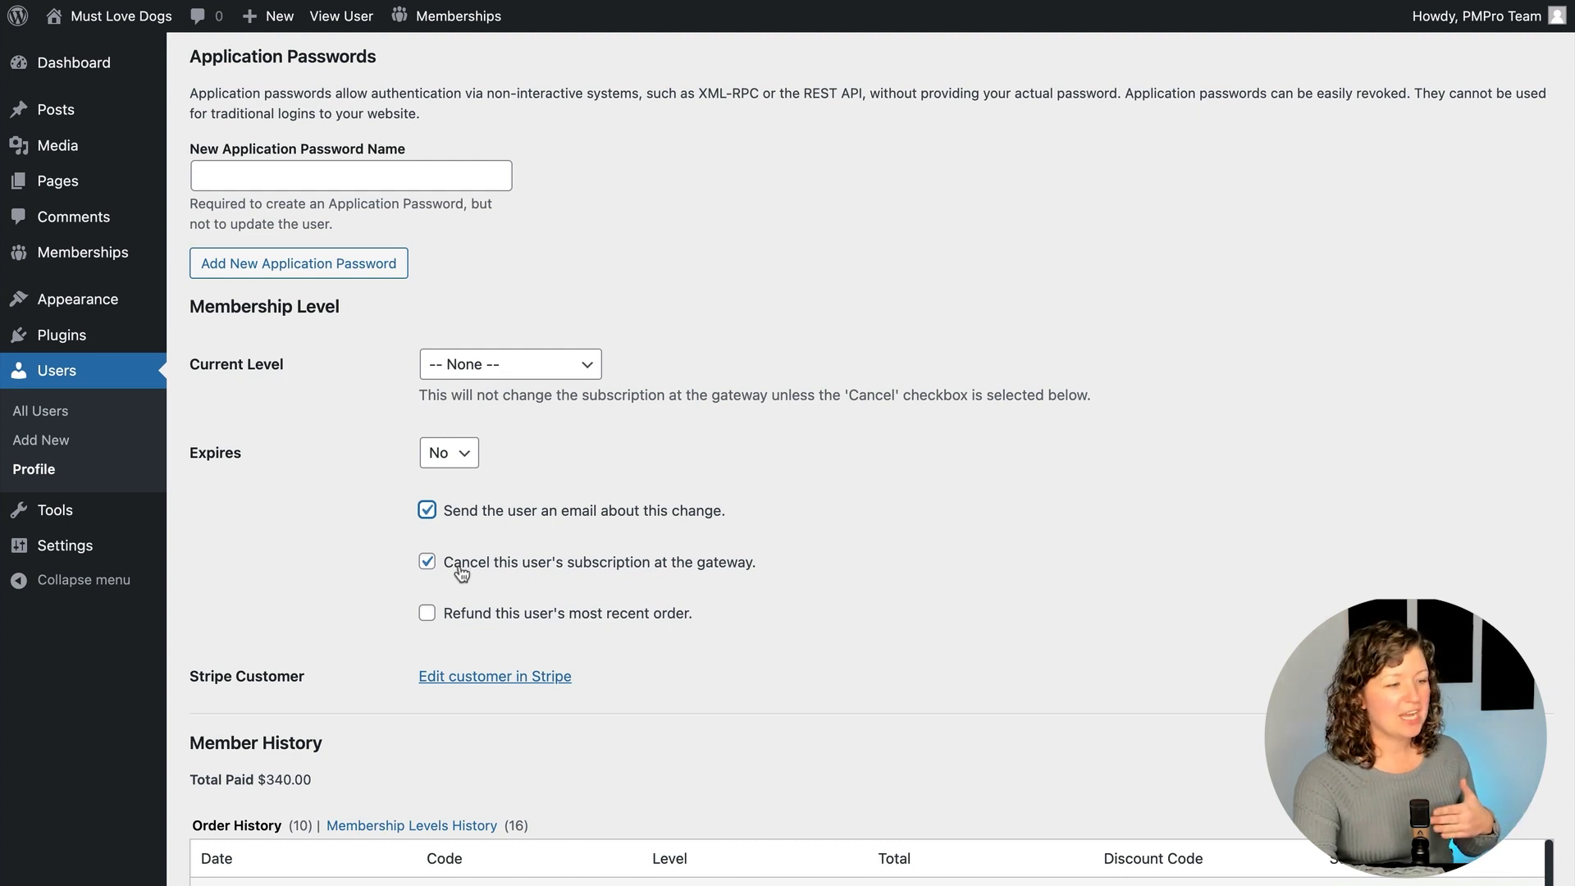
pyautogui.click(466, 619)
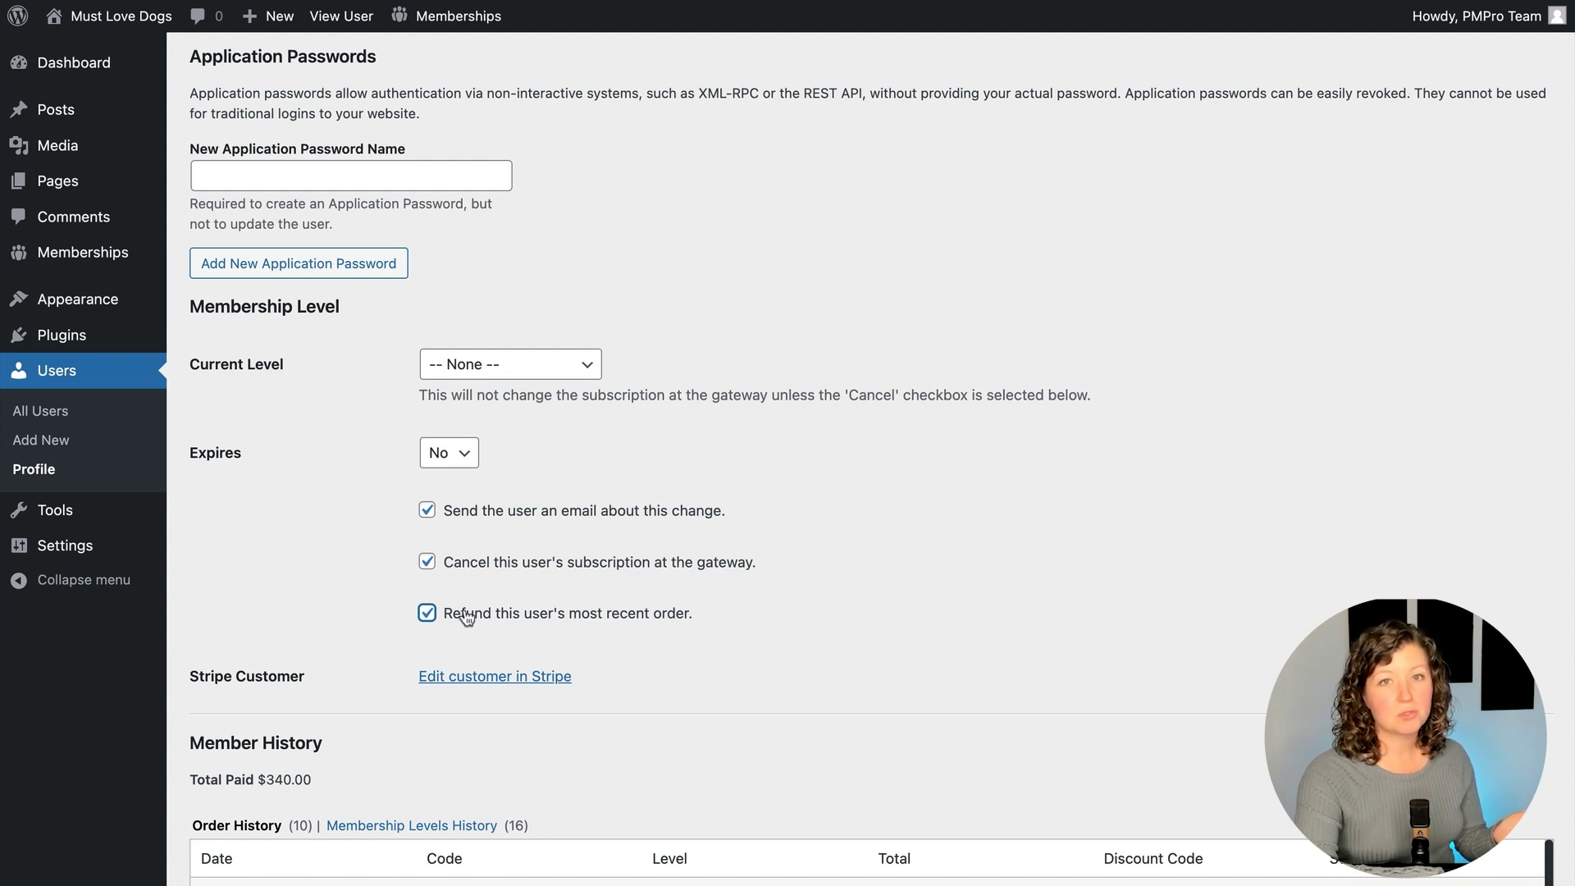
pyautogui.click(479, 515)
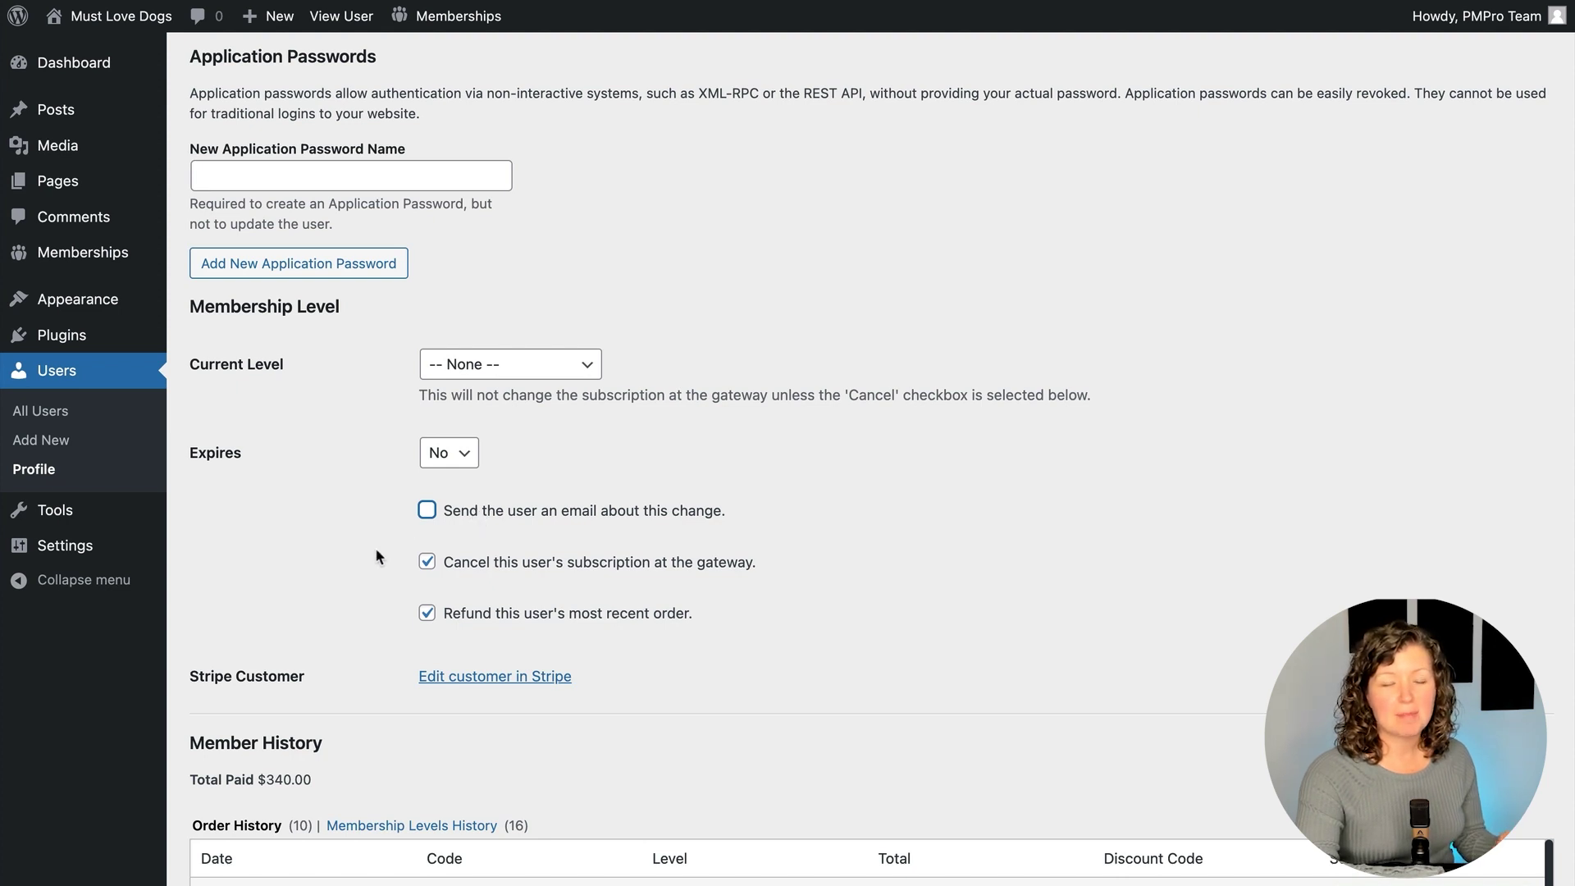
pyautogui.click(316, 566)
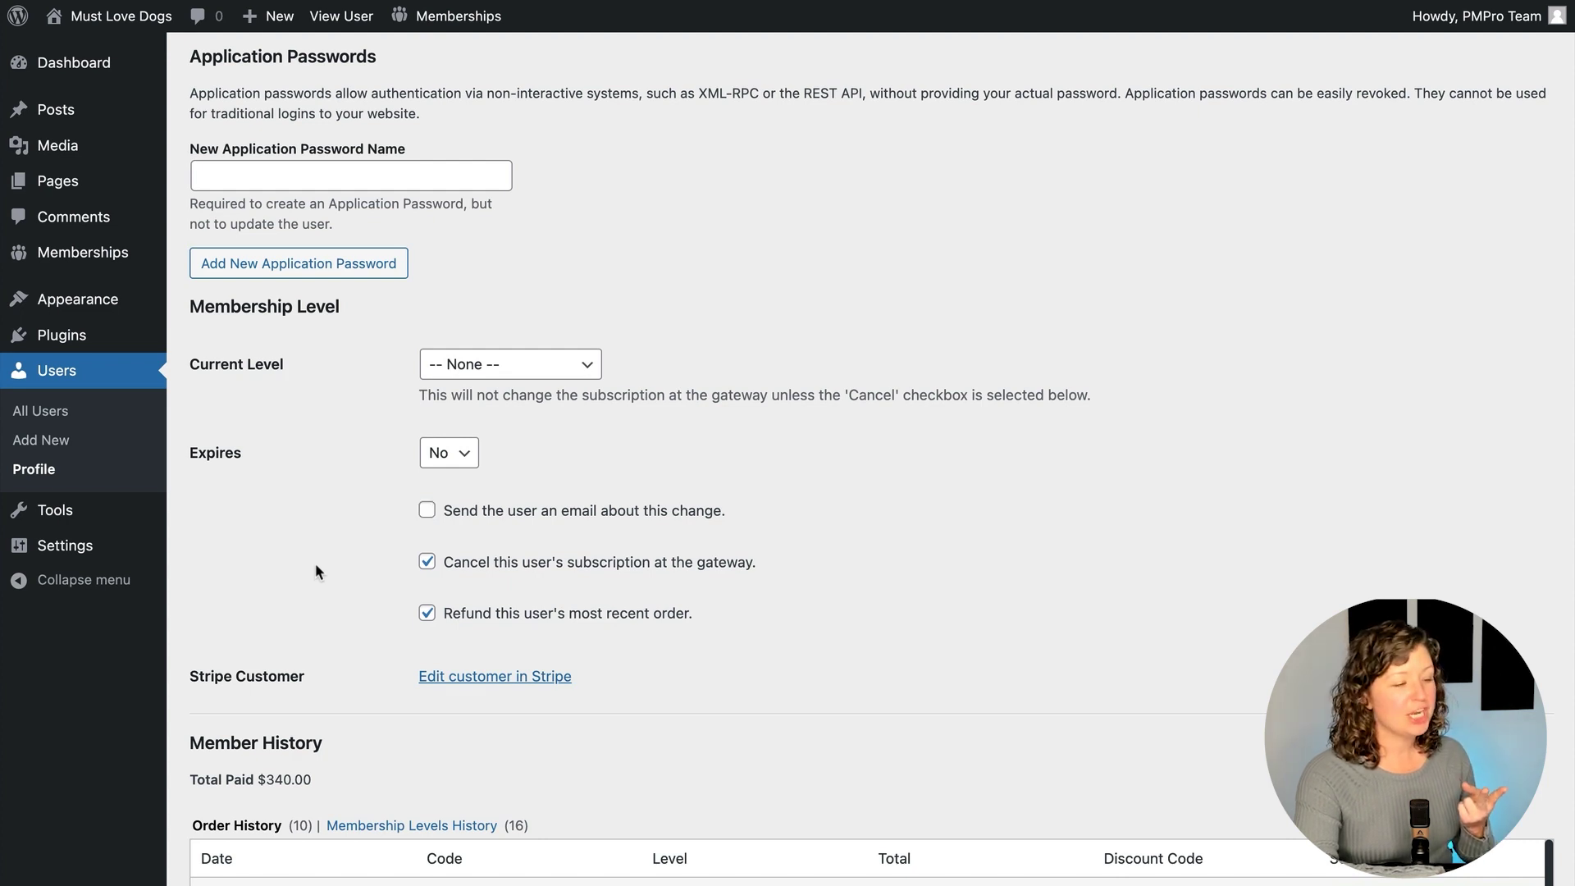
pyautogui.scroll(-3, 316, 566)
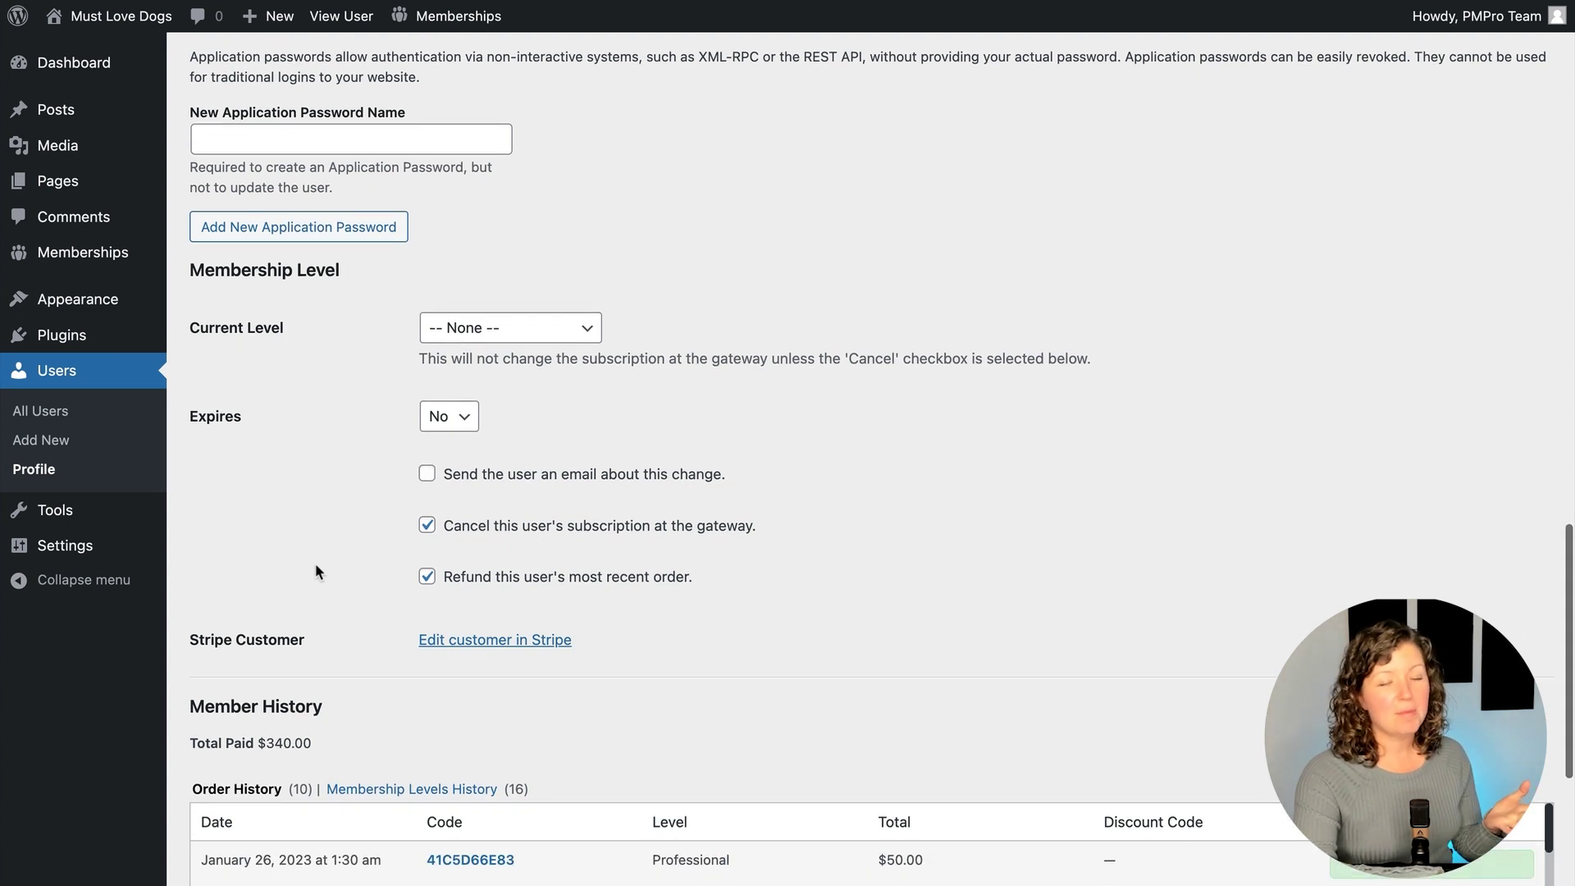
pyautogui.scroll(-5, 315, 563)
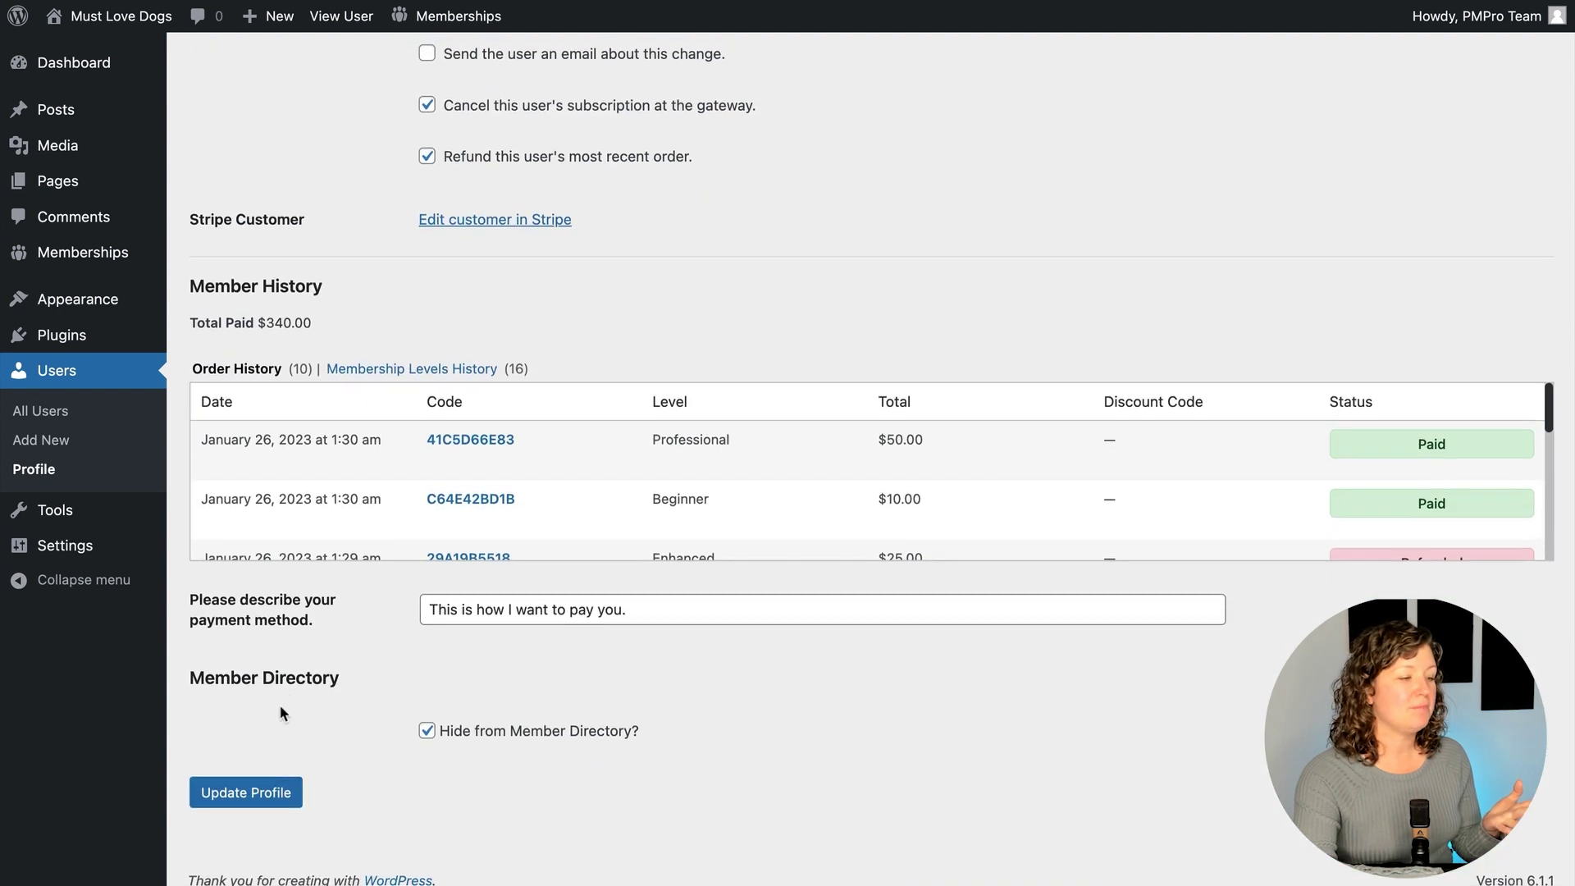
pyautogui.click(268, 802)
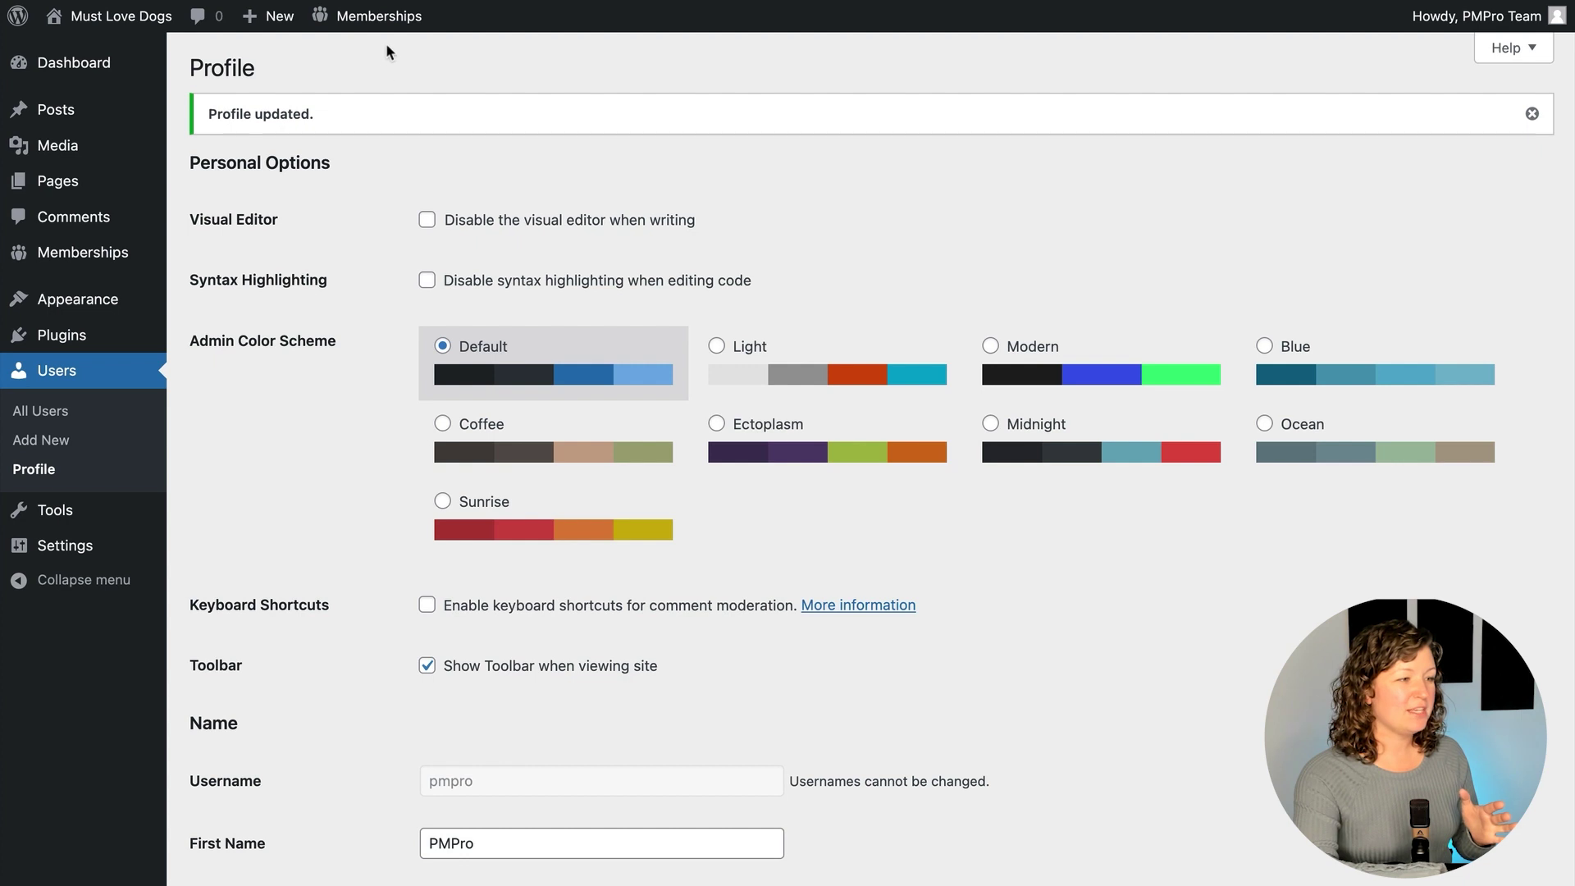
# Check Member History: order 41C5D66E83 shows Refunded and total paid is now $290.00
pyautogui.scroll(-20, 334, 197)
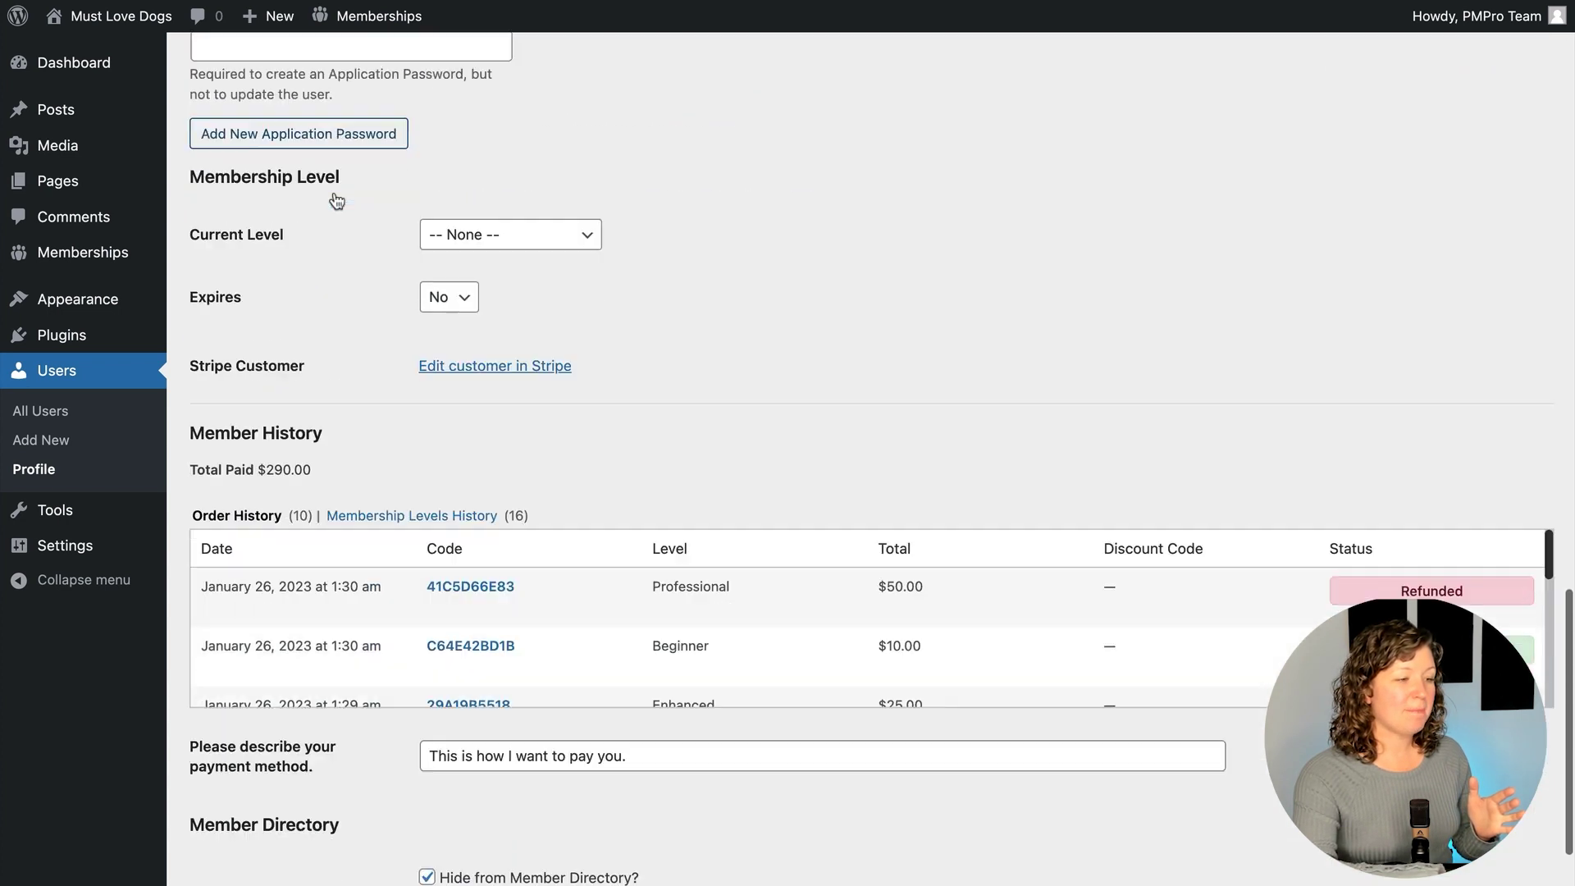
pyautogui.scroll(-3, 336, 199)
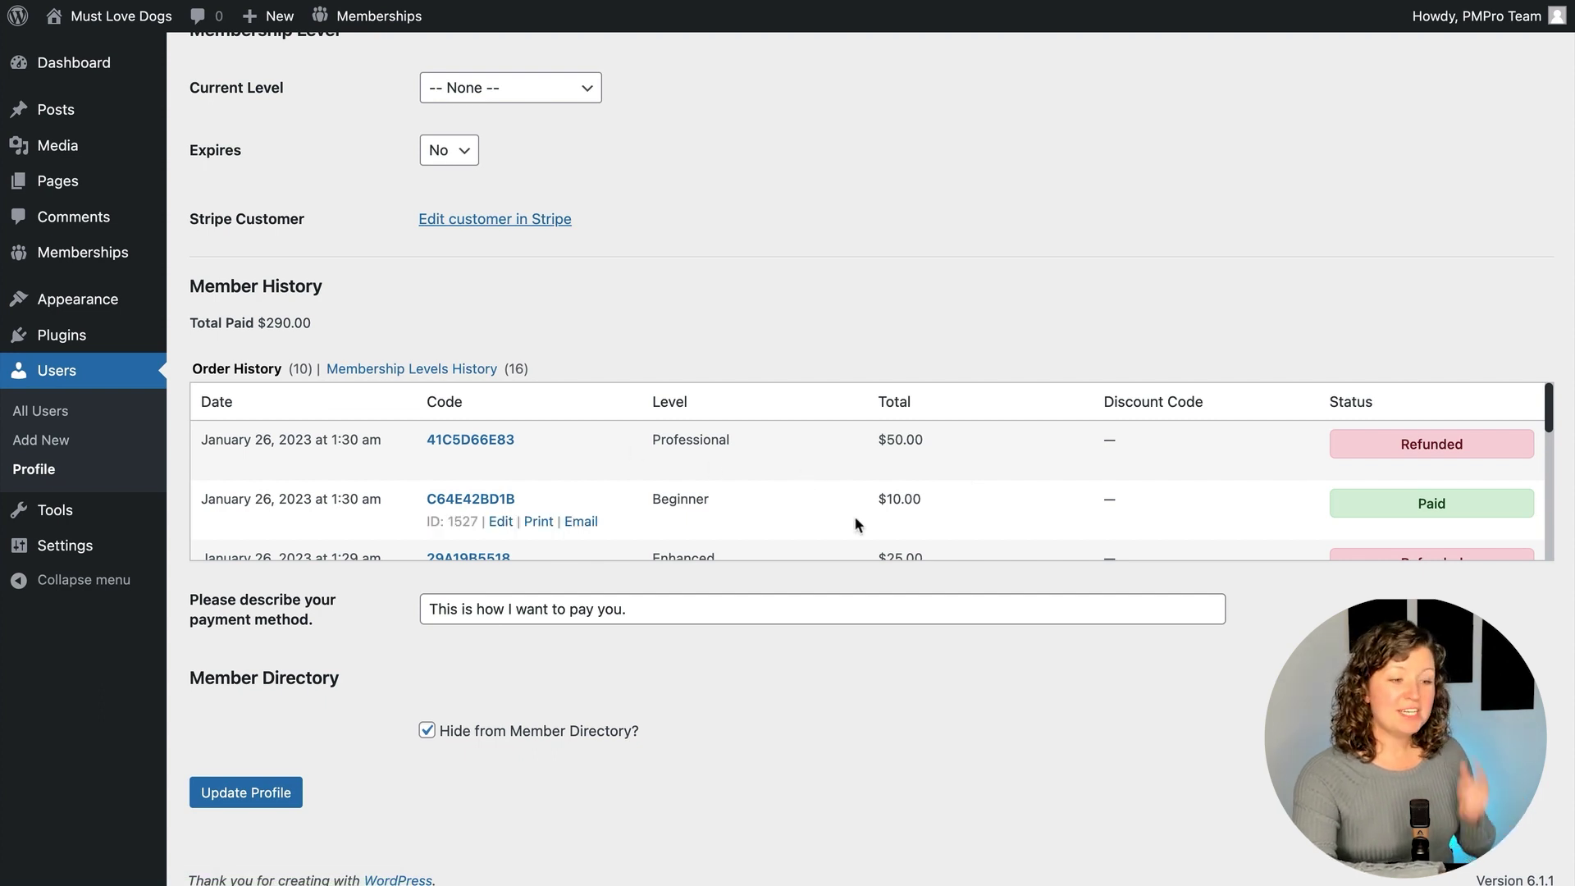
# Review the $10.00 order C64E42BD1B's edit page, then switch to the Stripe payments list
pyautogui.click(496, 502)
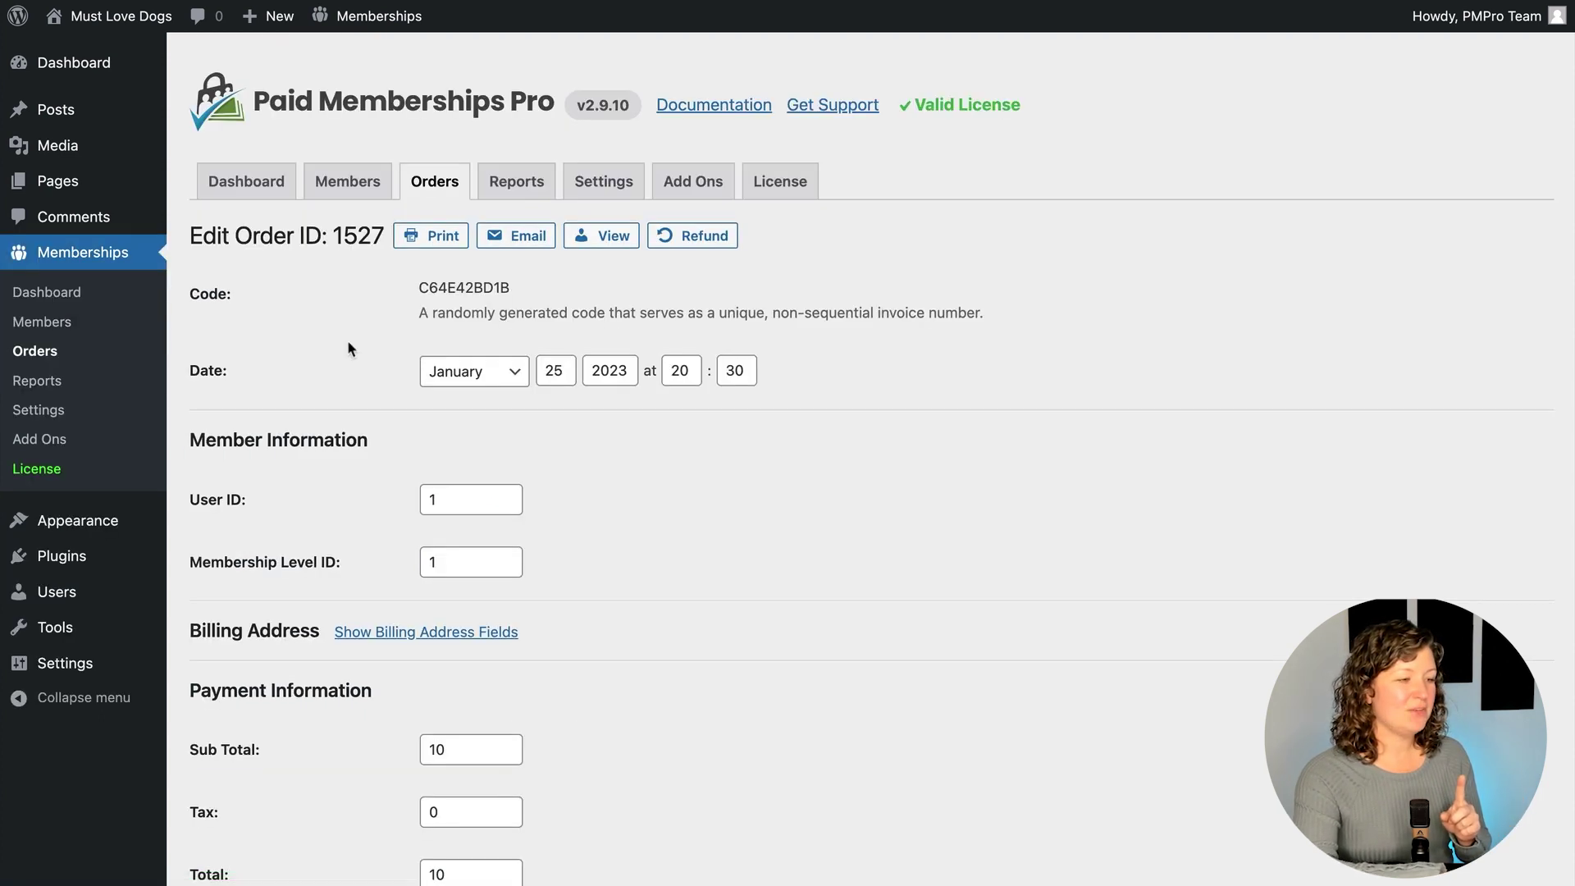
pyautogui.scroll(-10, 289, 267)
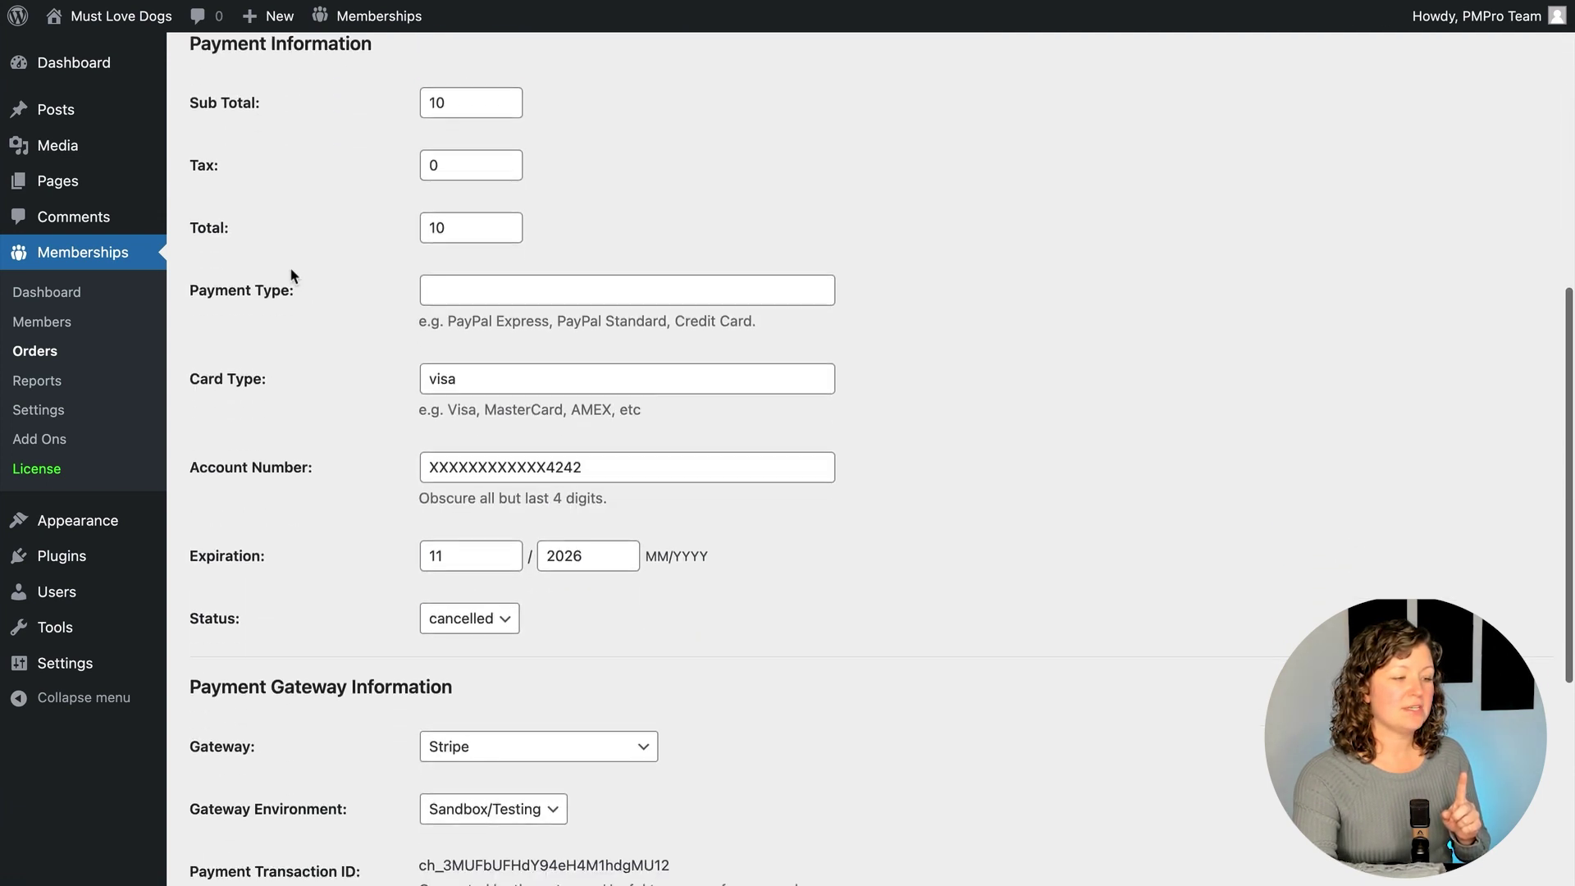
pyautogui.scroll(-1, 288, 268)
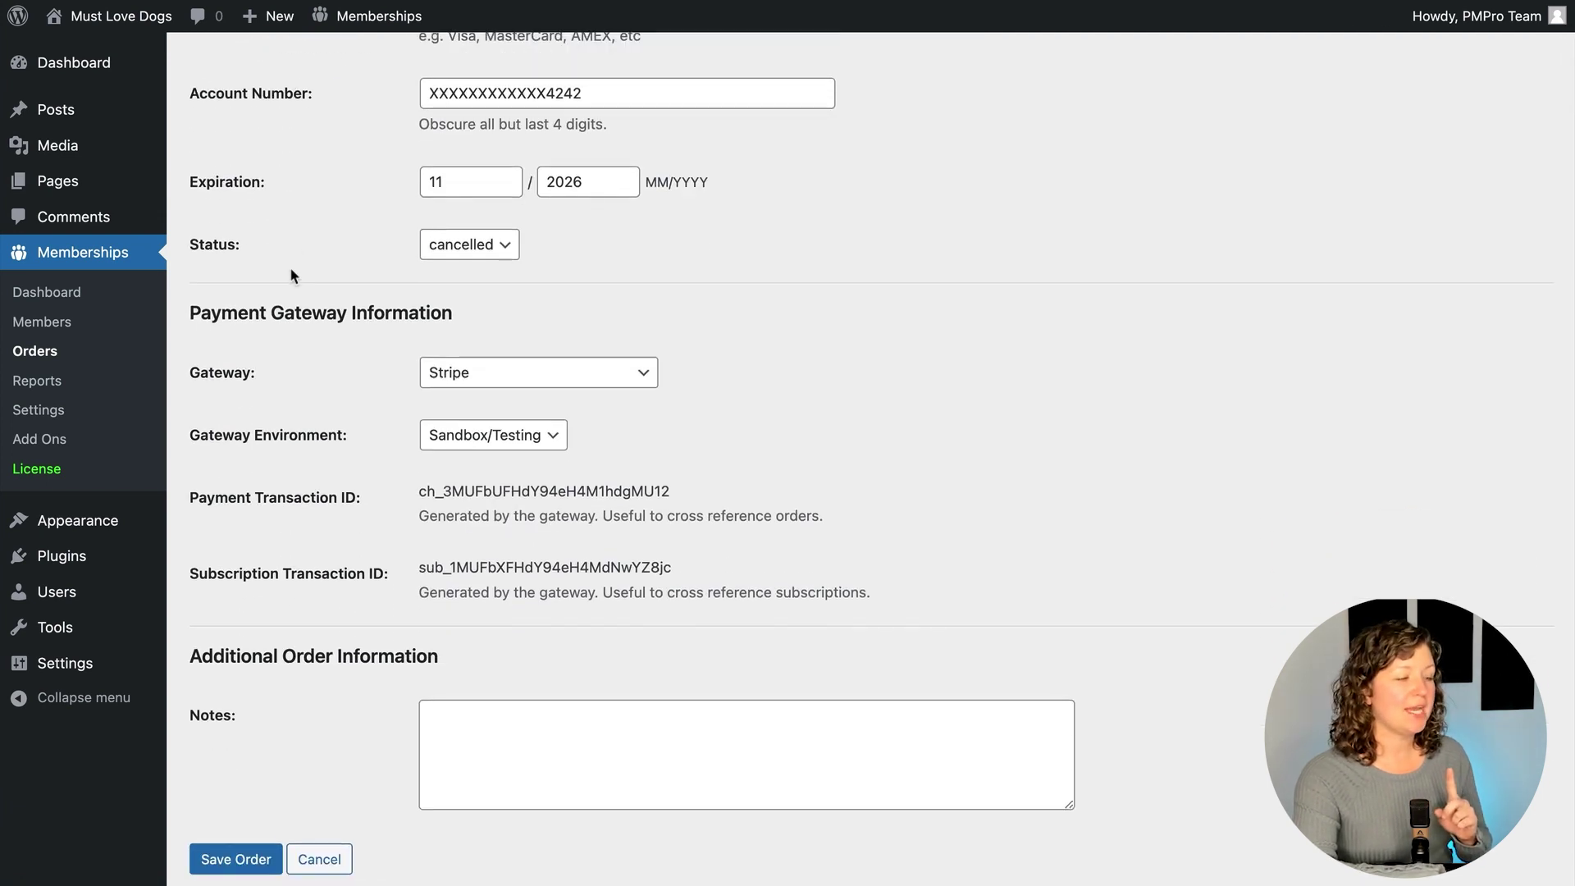
pyautogui.hotkey('ctrl', 'Tab')
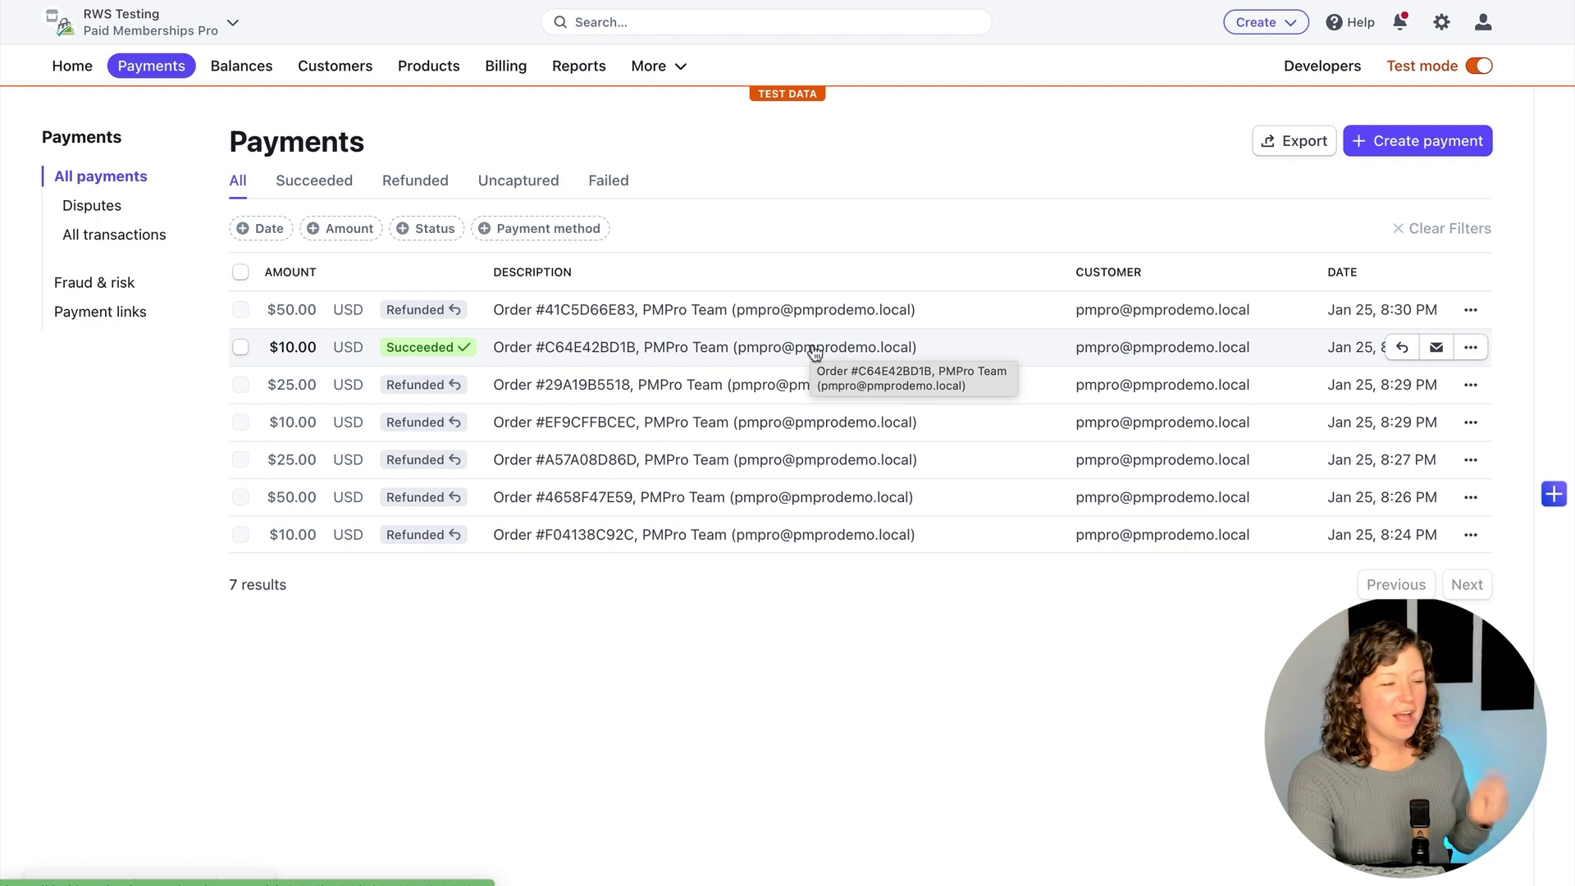
# Fully refund the $10.00 succeeded Stripe payment for order C64E42BD1B
pyautogui.click(813, 351)
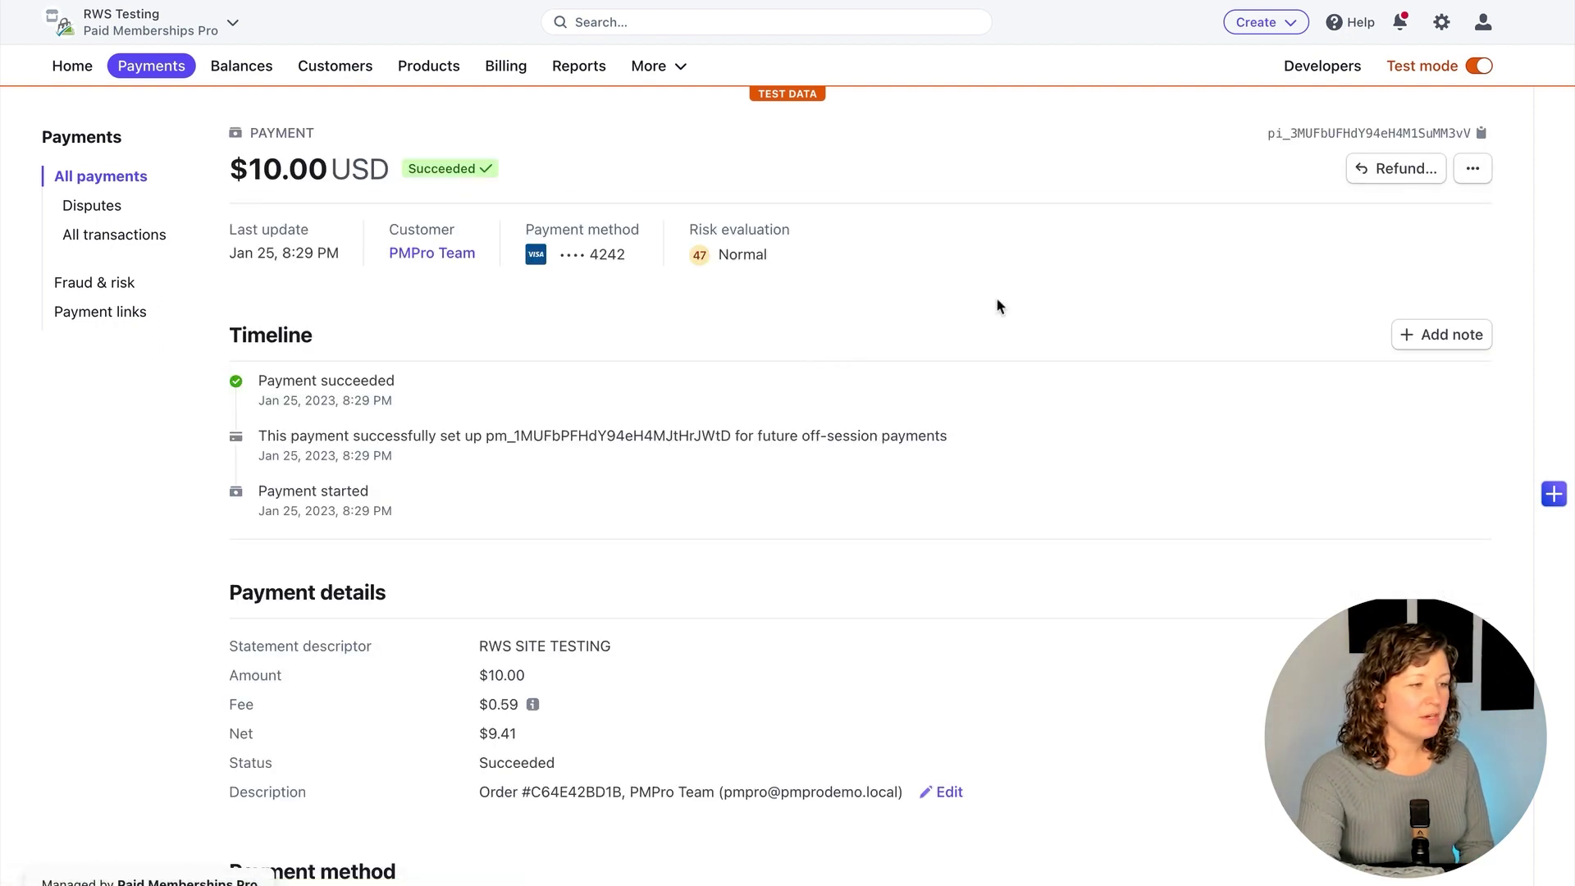
pyautogui.click(1382, 170)
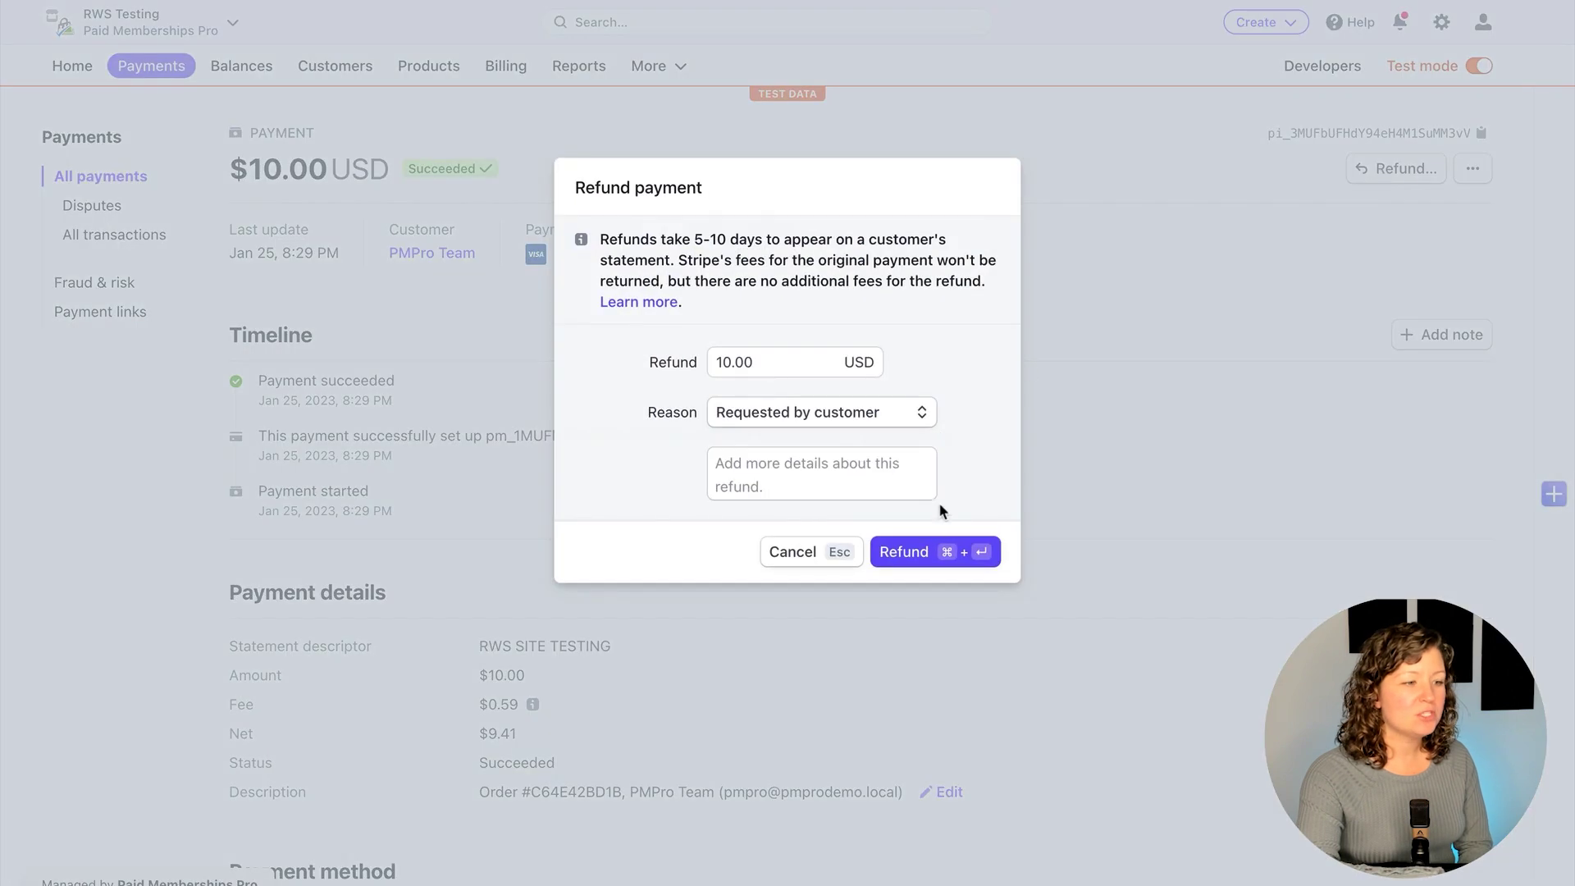
pyautogui.click(934, 555)
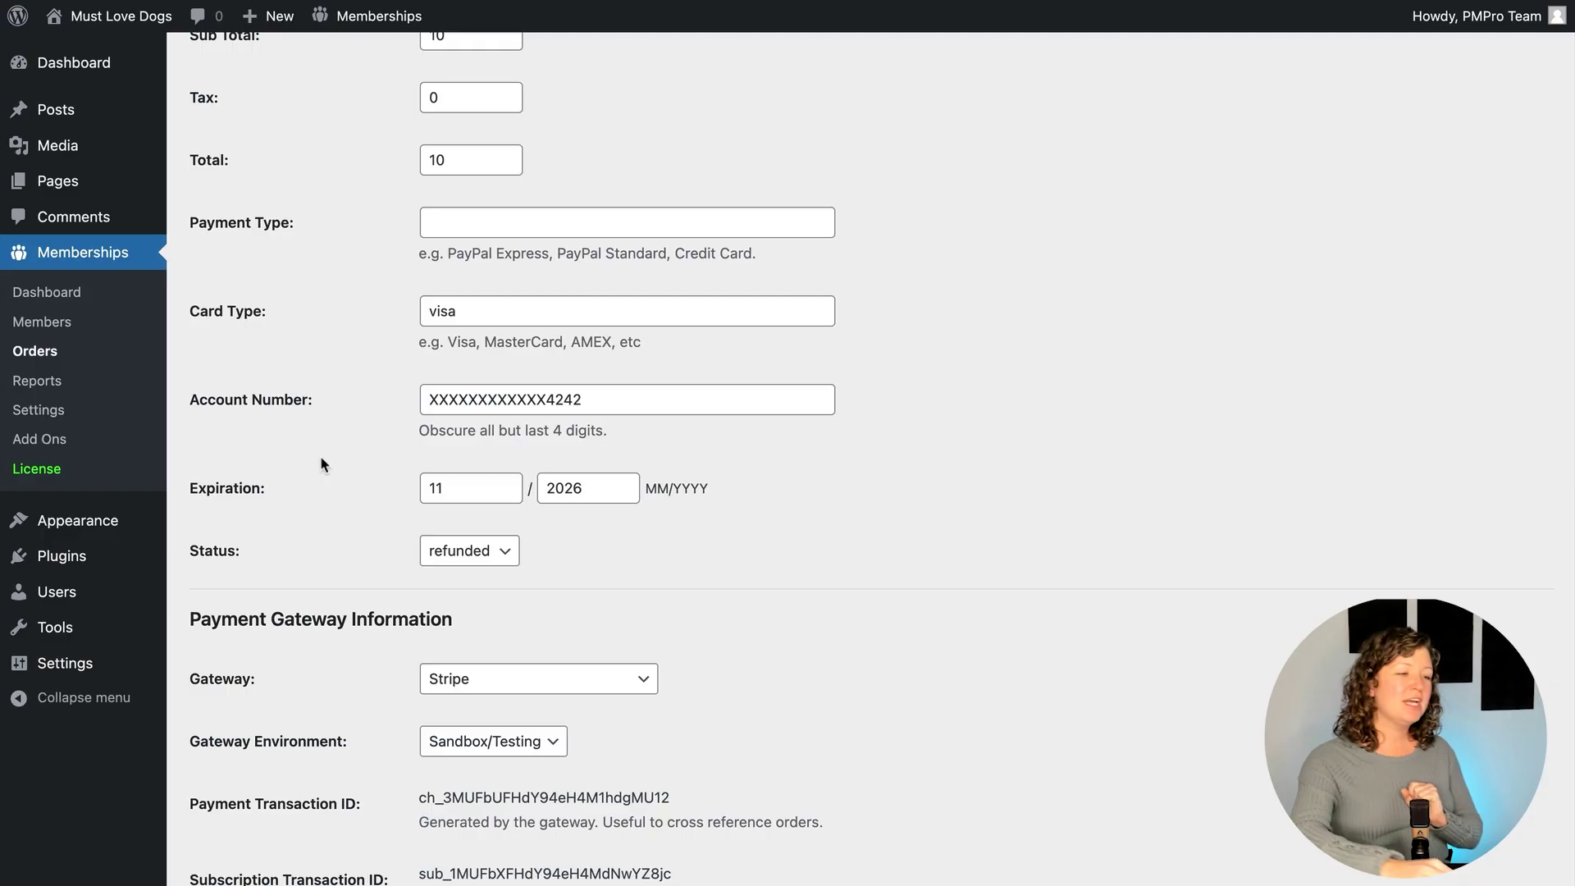
# Open Paid Memberships Pro Settings in WordPress from the Memberships admin bar menu
pyautogui.moveTo(369, 16)
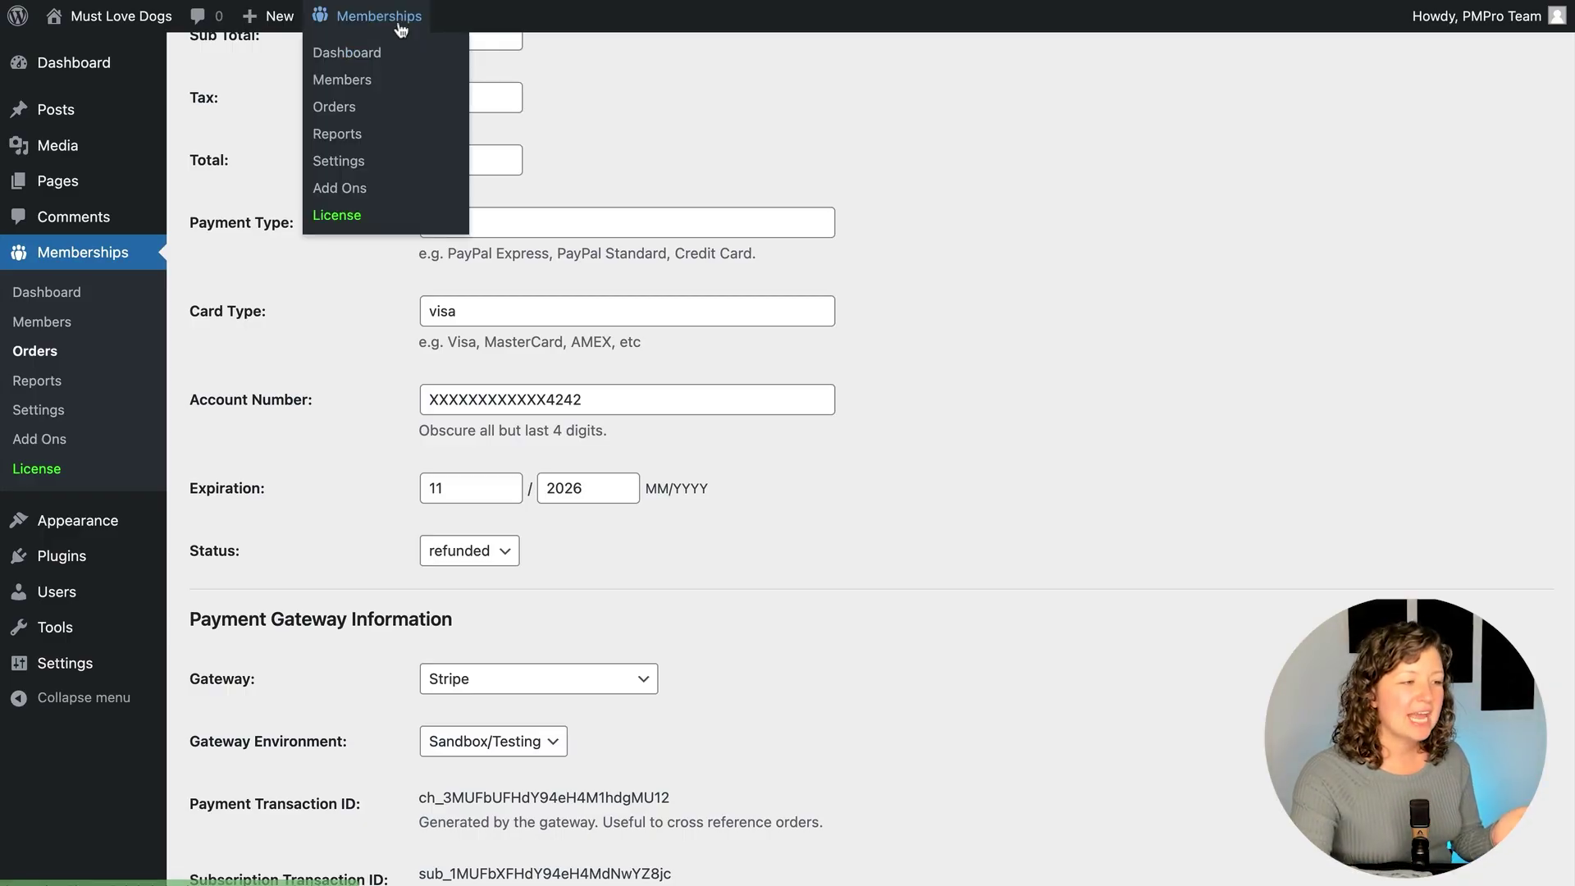
pyautogui.click(352, 166)
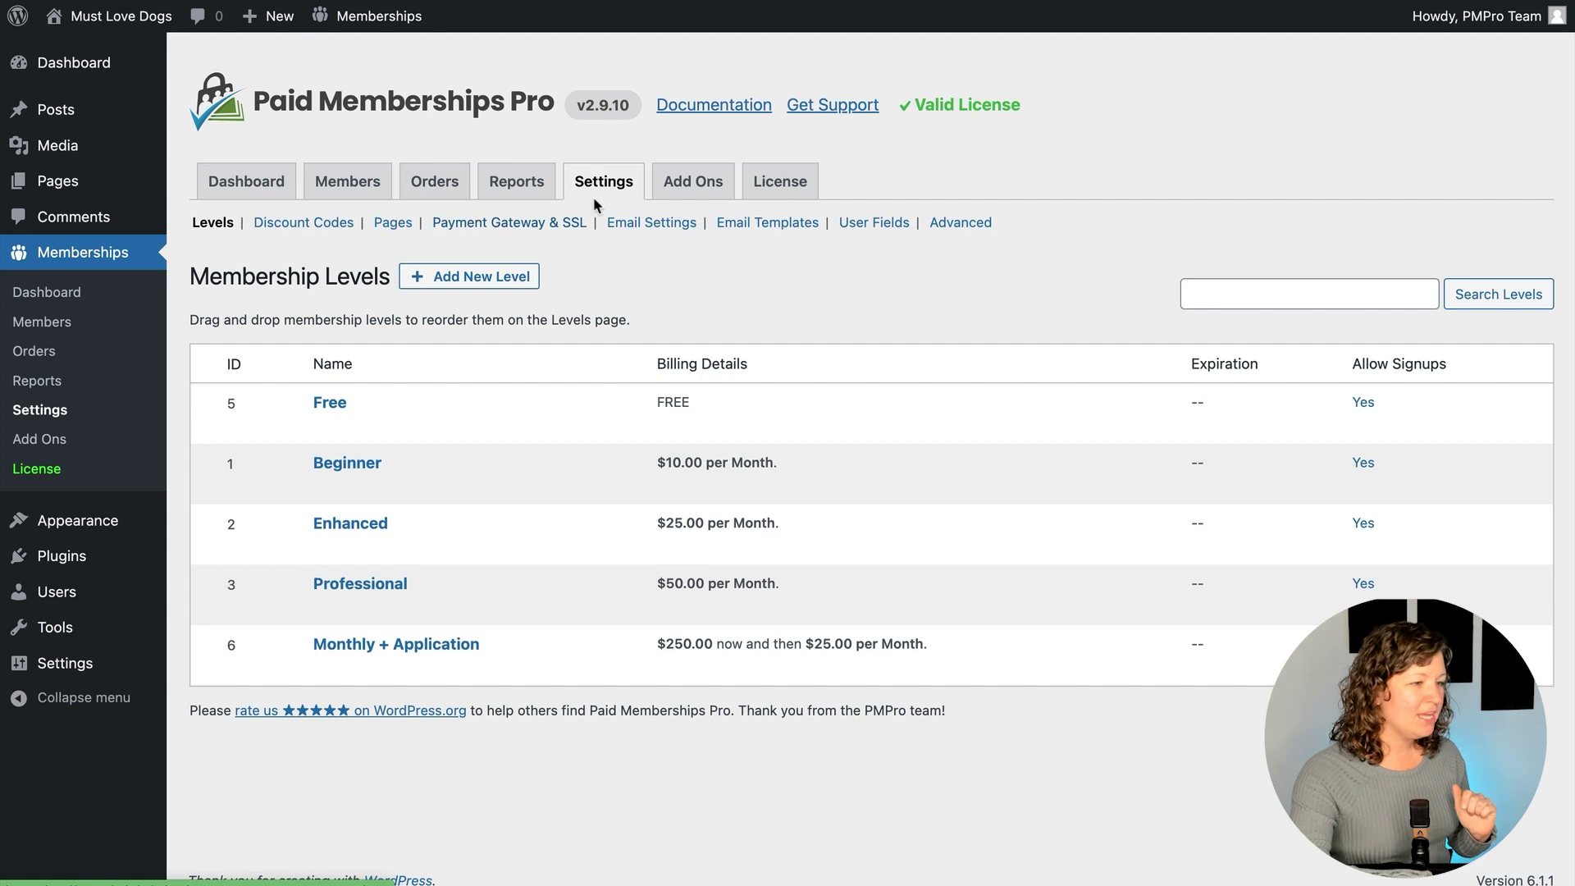
pyautogui.click(733, 225)
# Load the Refund template on the Email Templates settings page
pyautogui.click(634, 398)
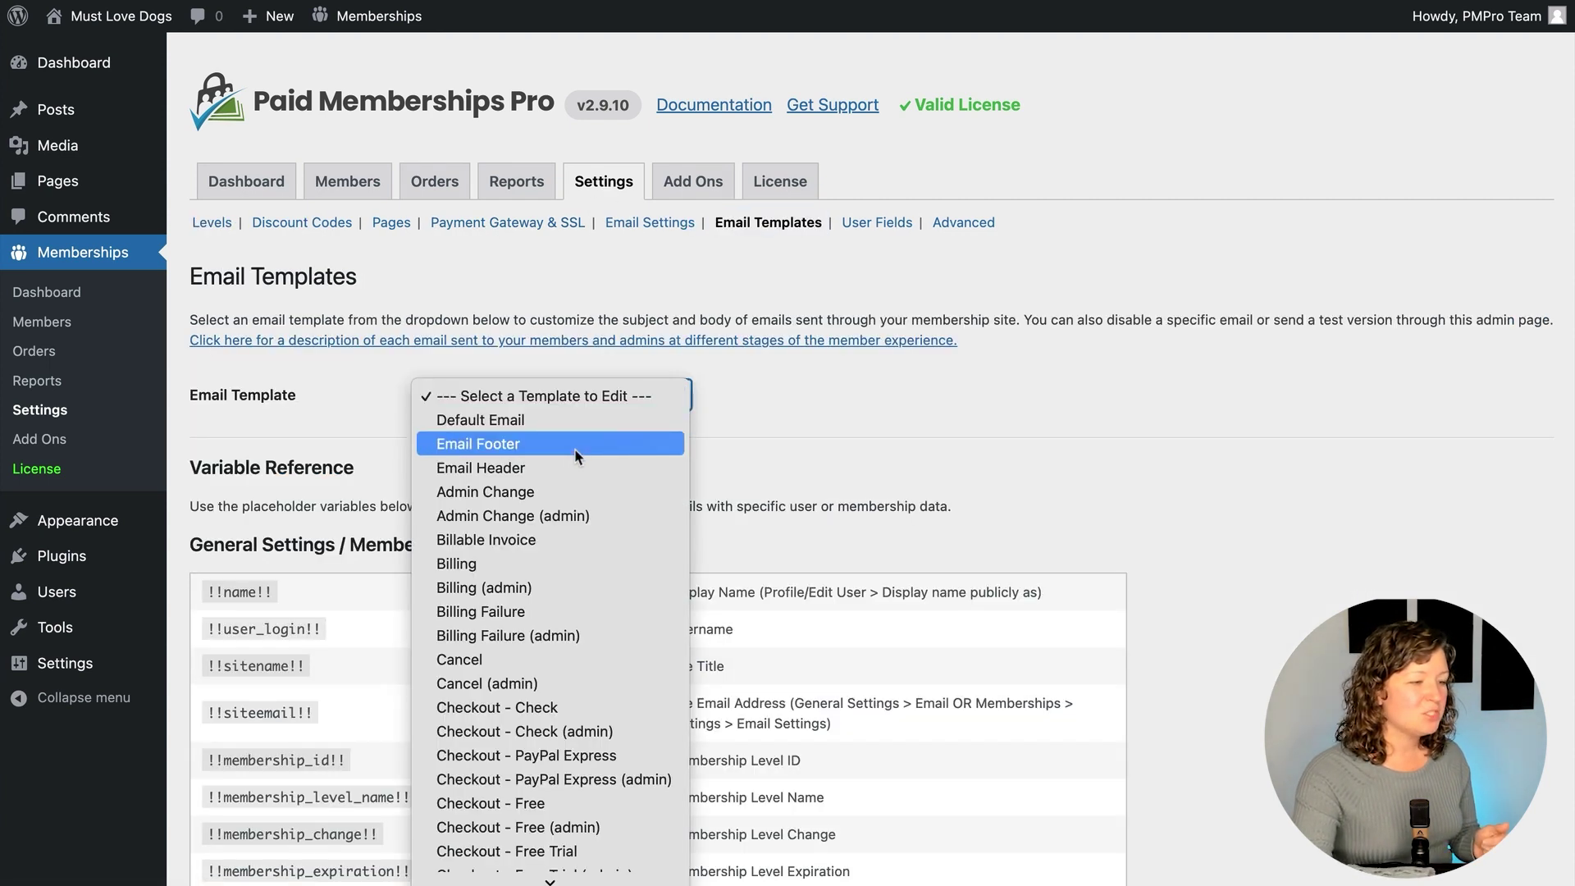
pyautogui.scroll(-5, 525, 549)
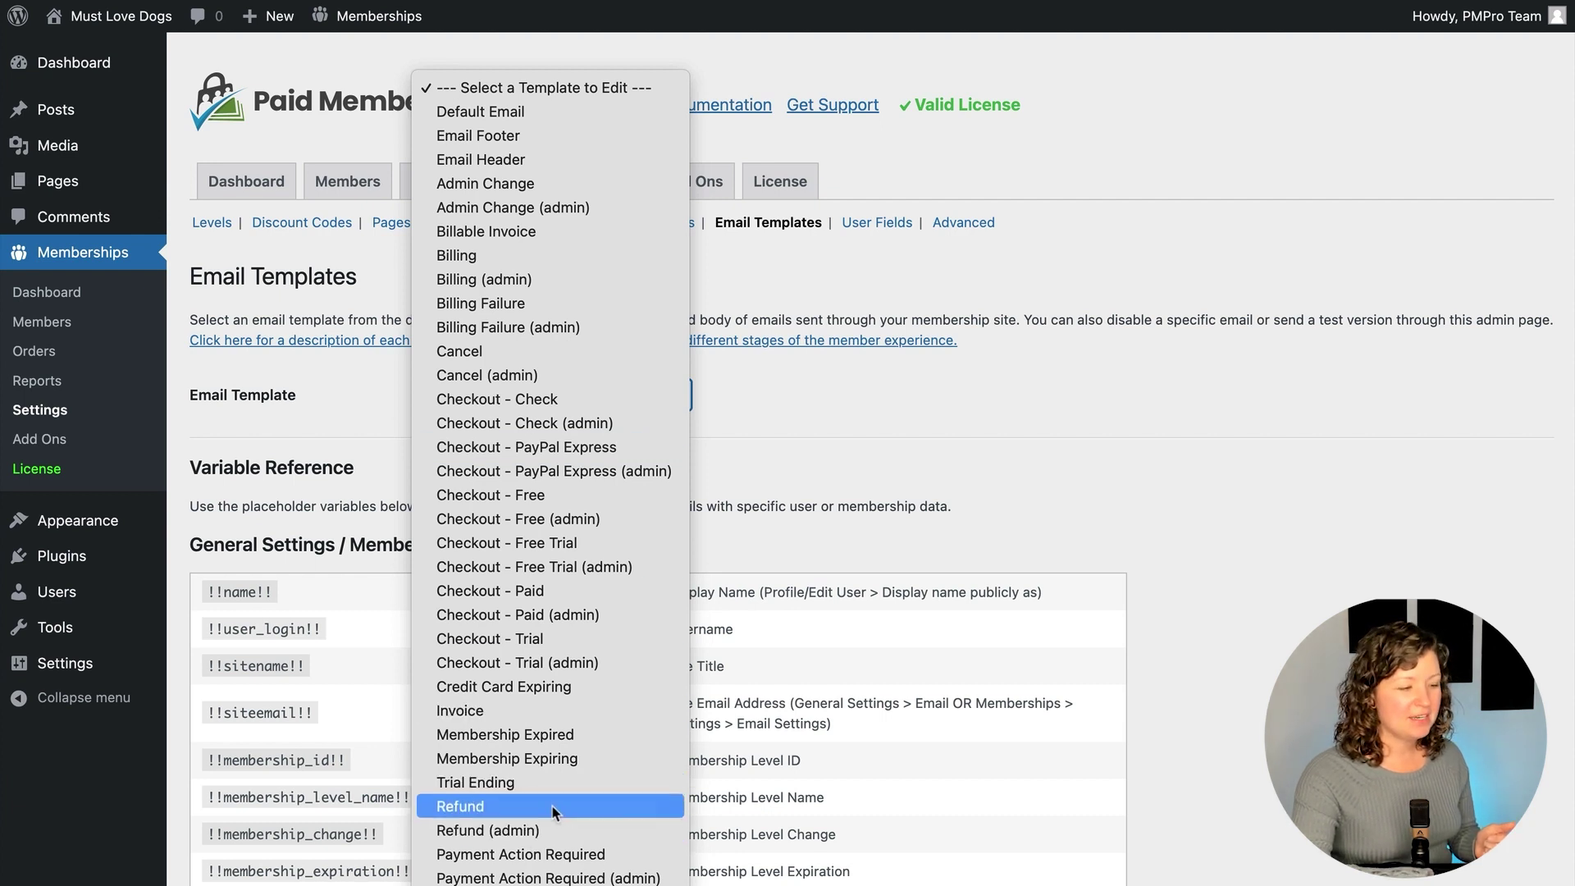
pyautogui.click(553, 806)
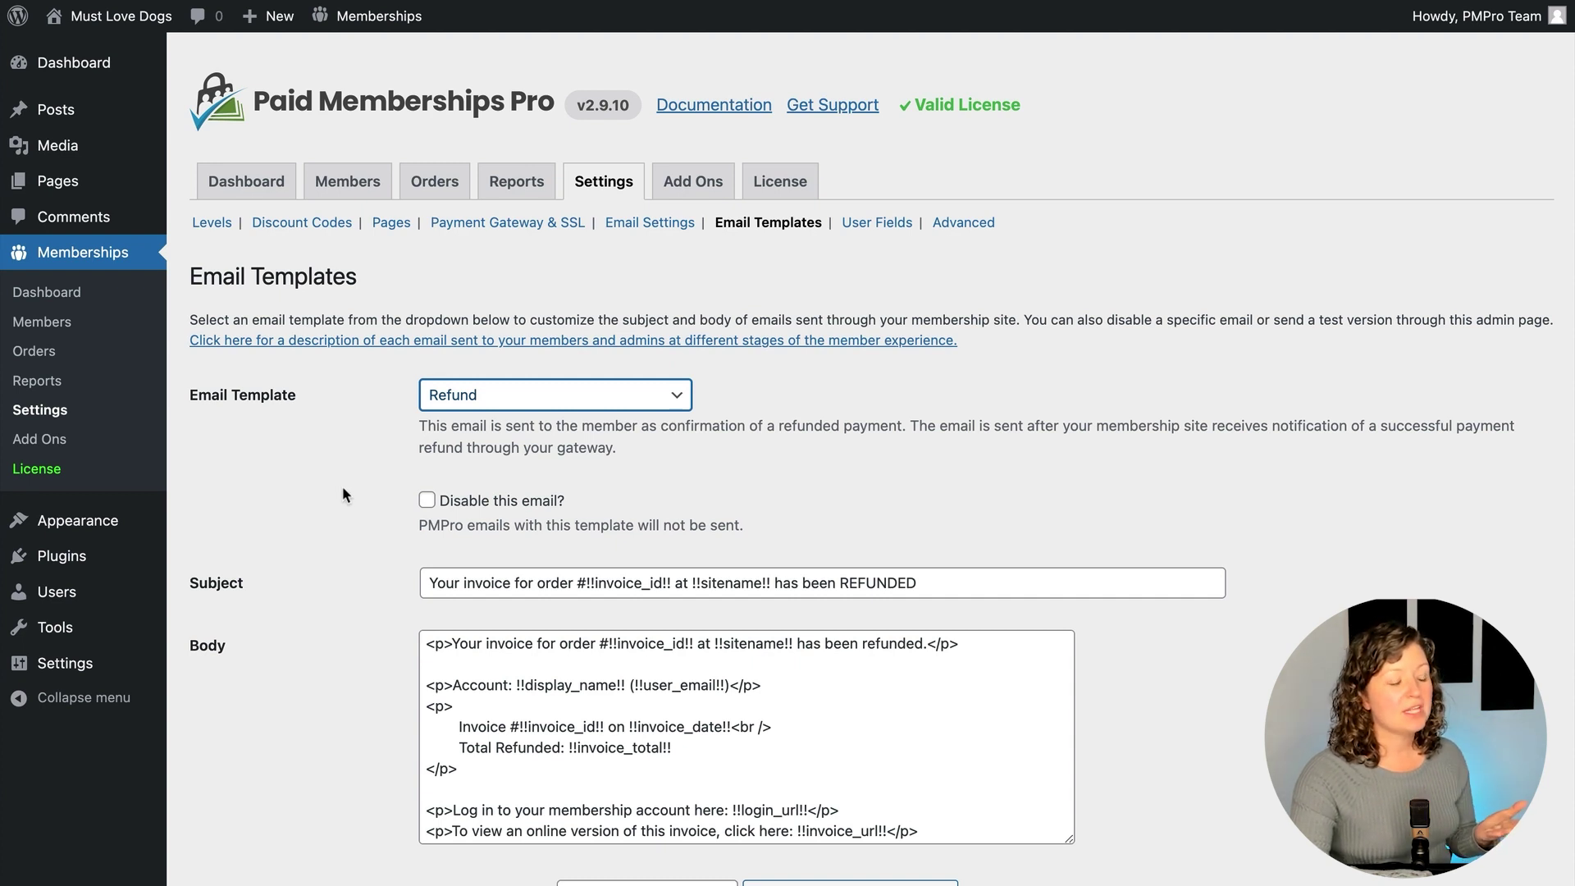
# Briefly disable then re-enable the Refund email, and scroll through its body text
pyautogui.click(443, 501)
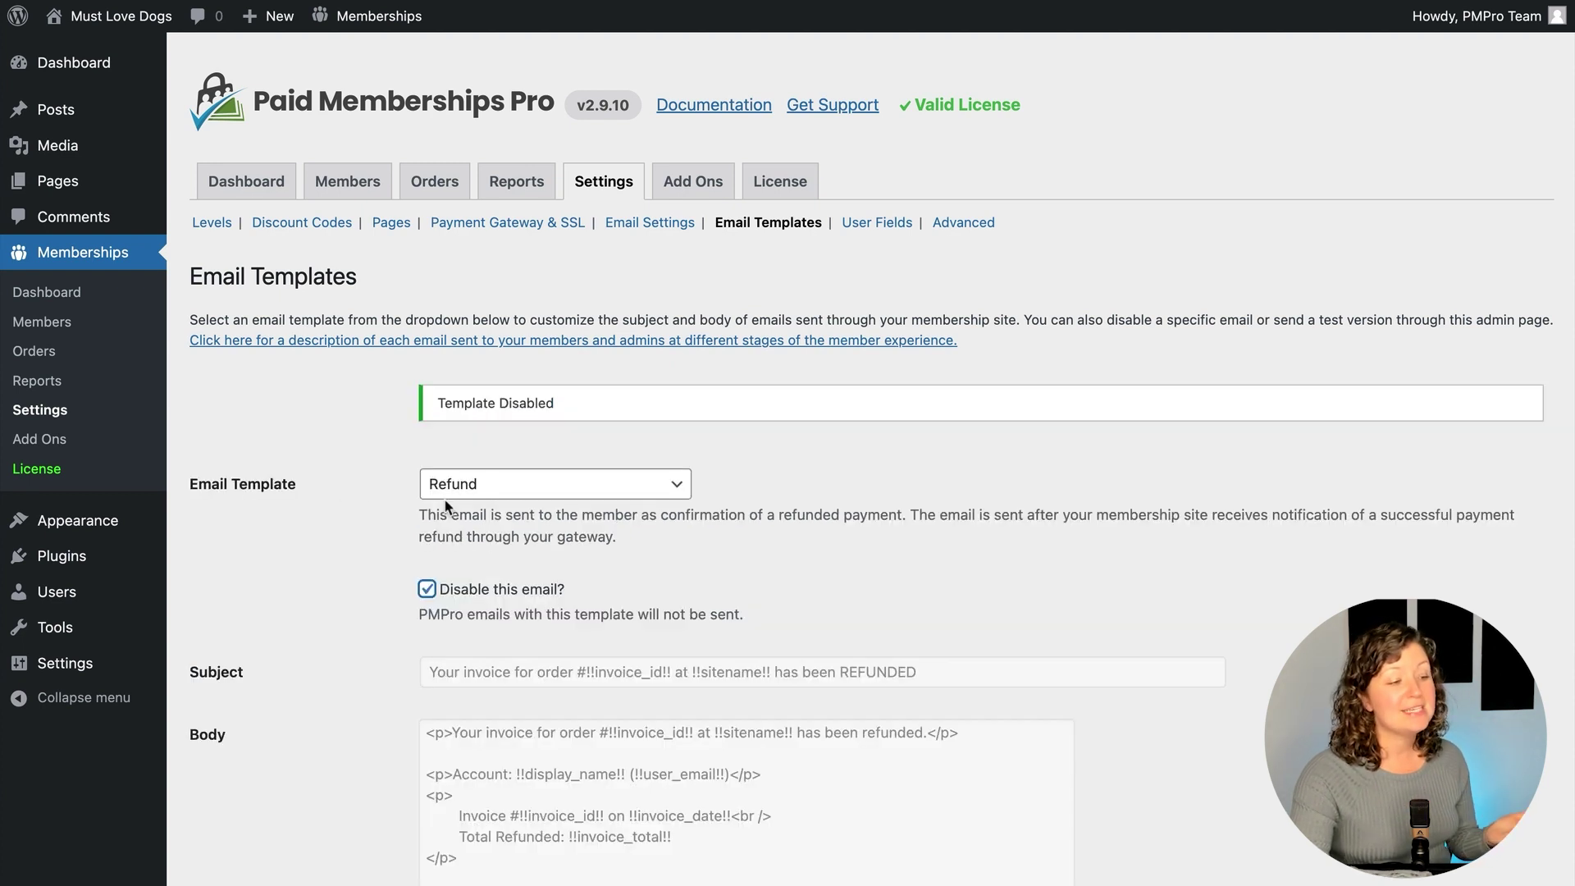
pyautogui.click(472, 591)
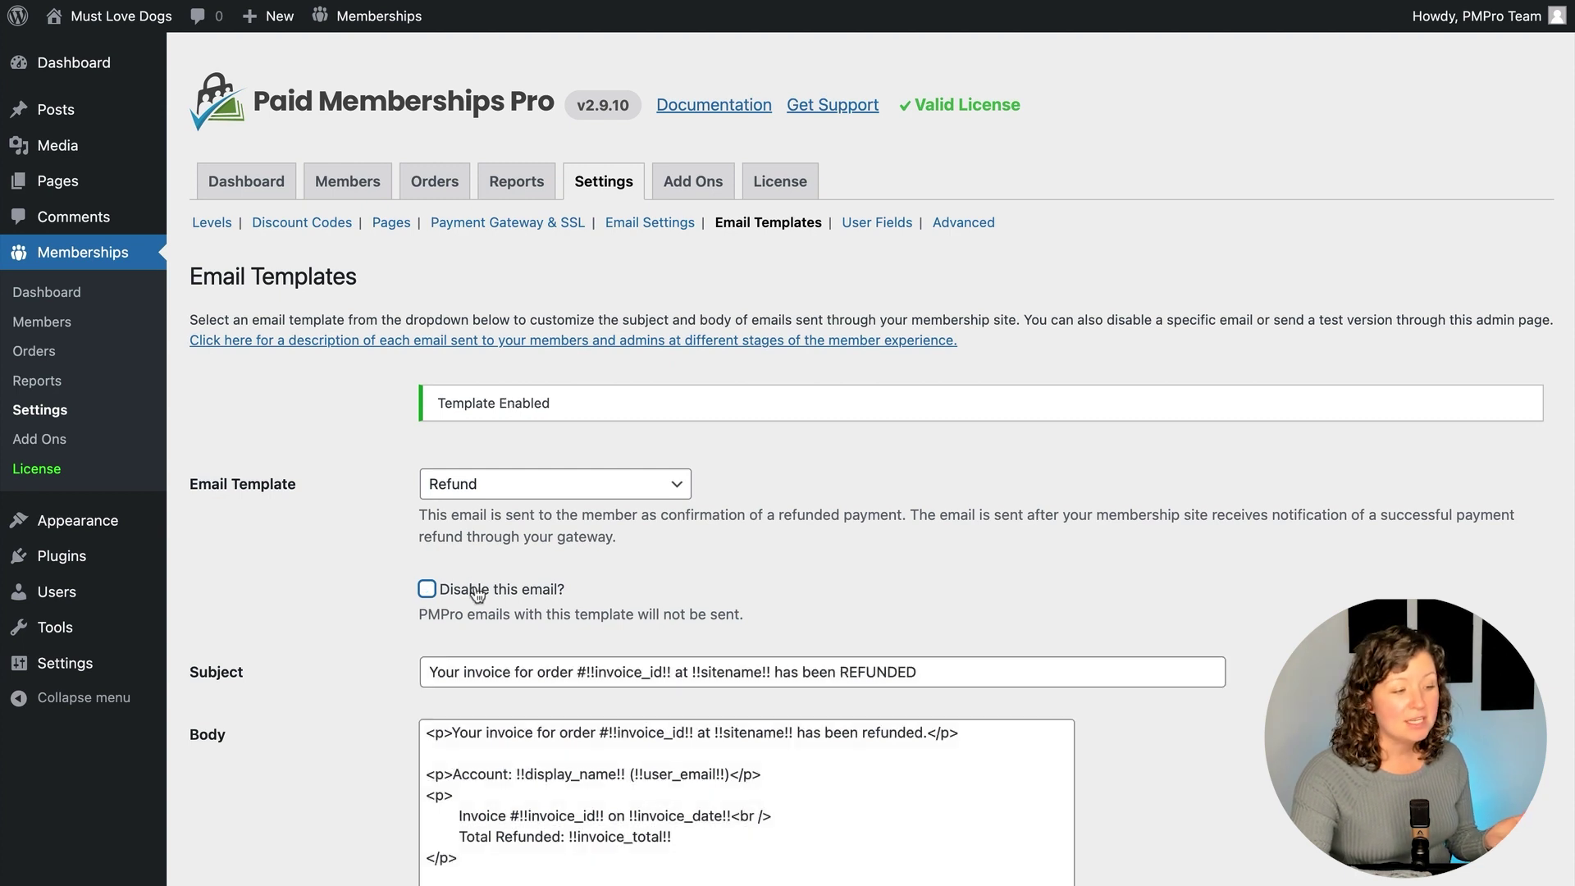
pyautogui.scroll(-3, 343, 608)
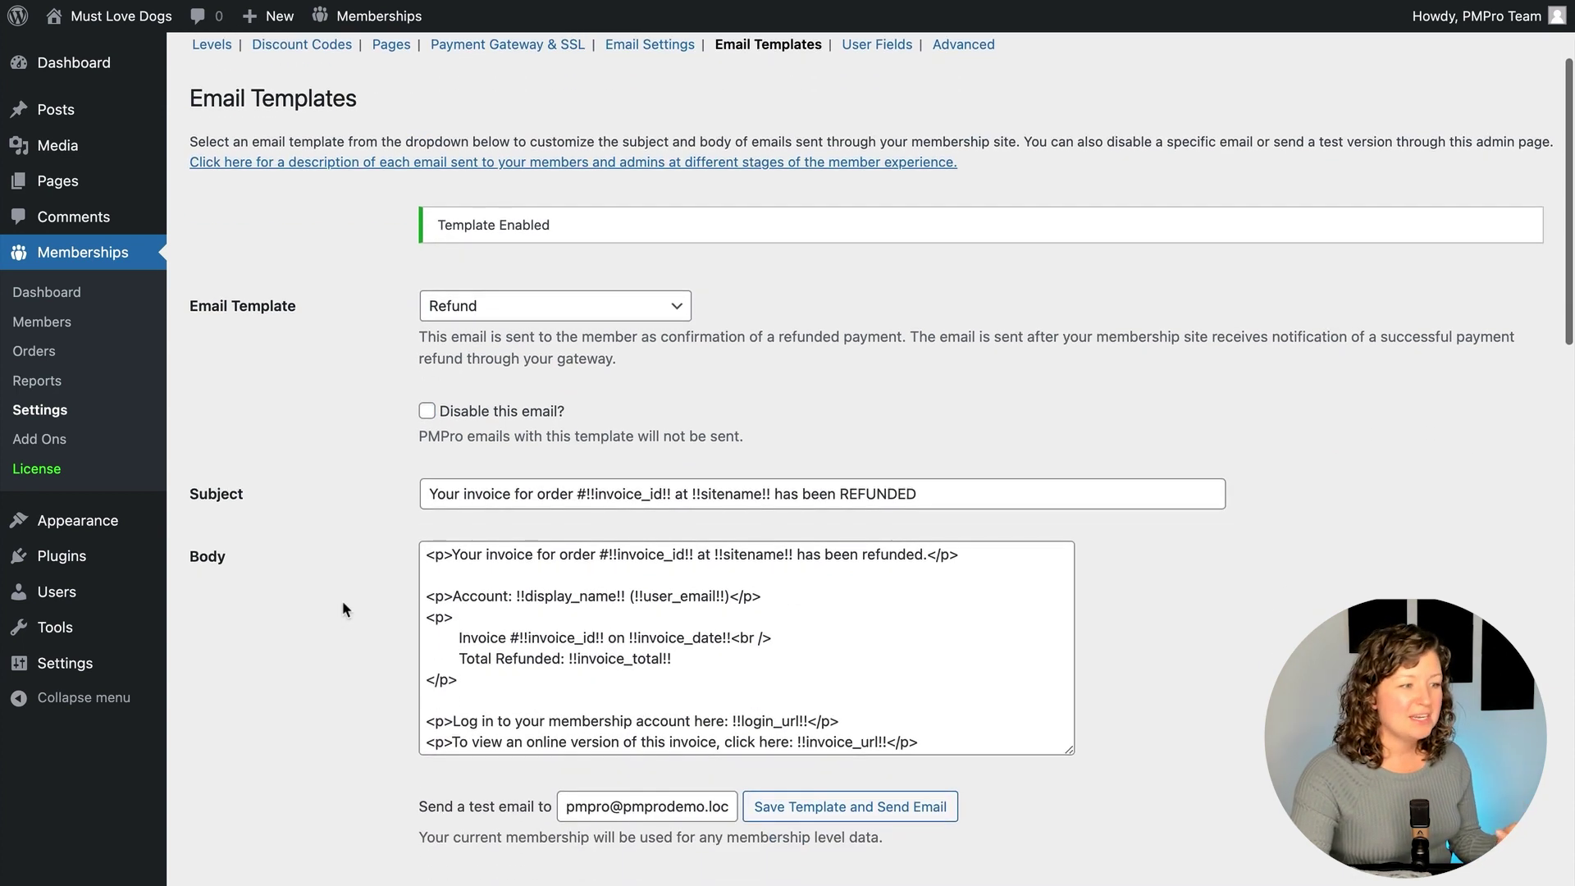
pyautogui.scroll(-3, 494, 596)
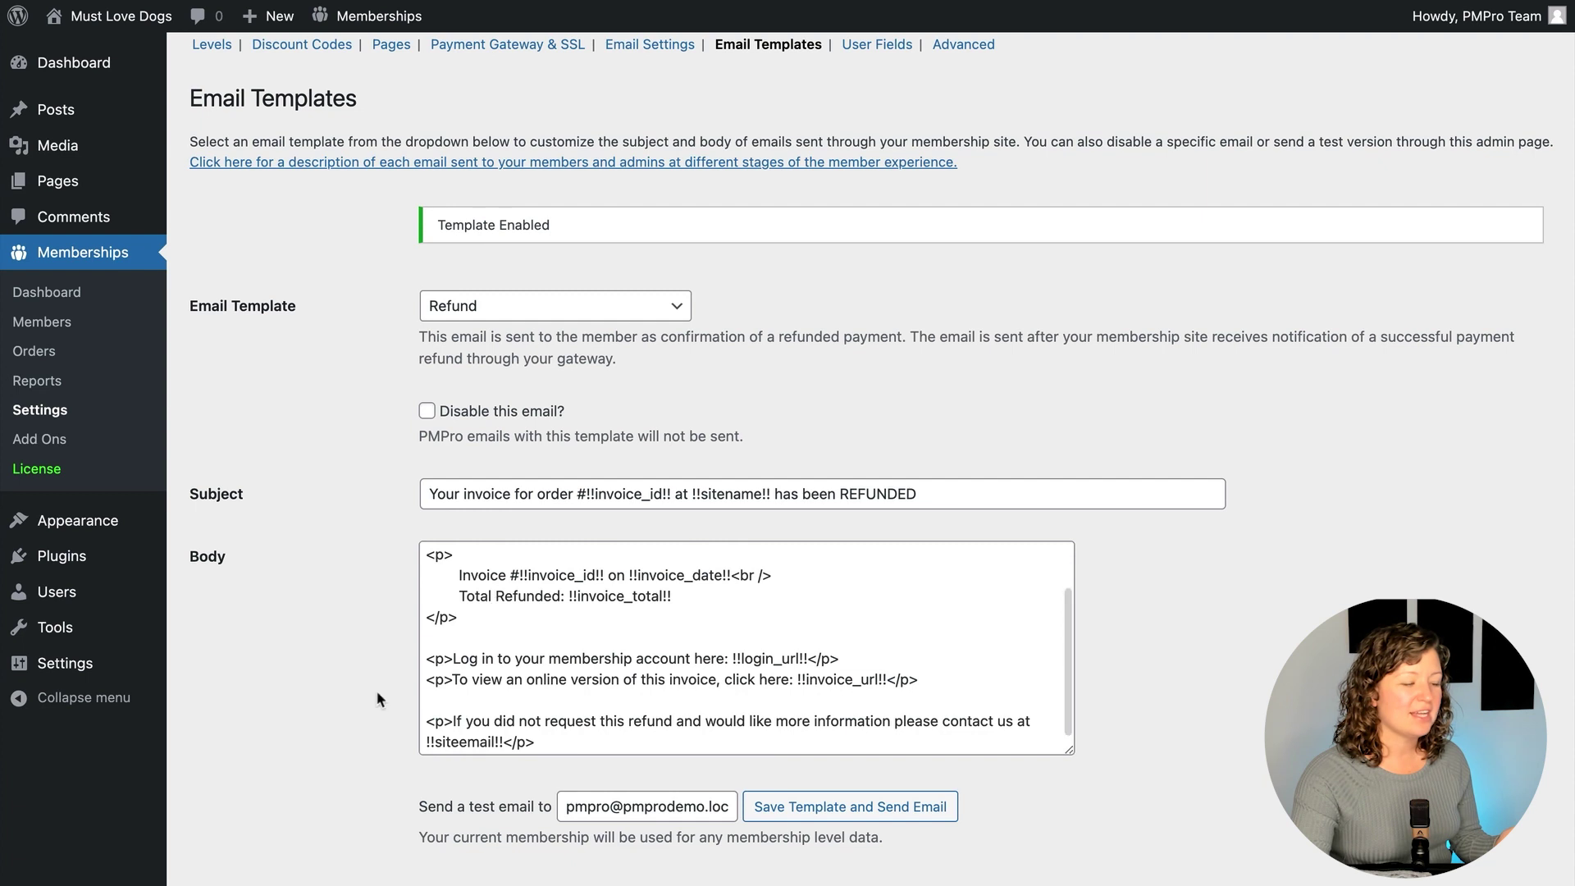
pyautogui.scroll(-2, 380, 704)
pyautogui.scroll(6, 386, 656)
# Load the Refund (admin) email template and review its body down to Save Template
pyautogui.click(526, 486)
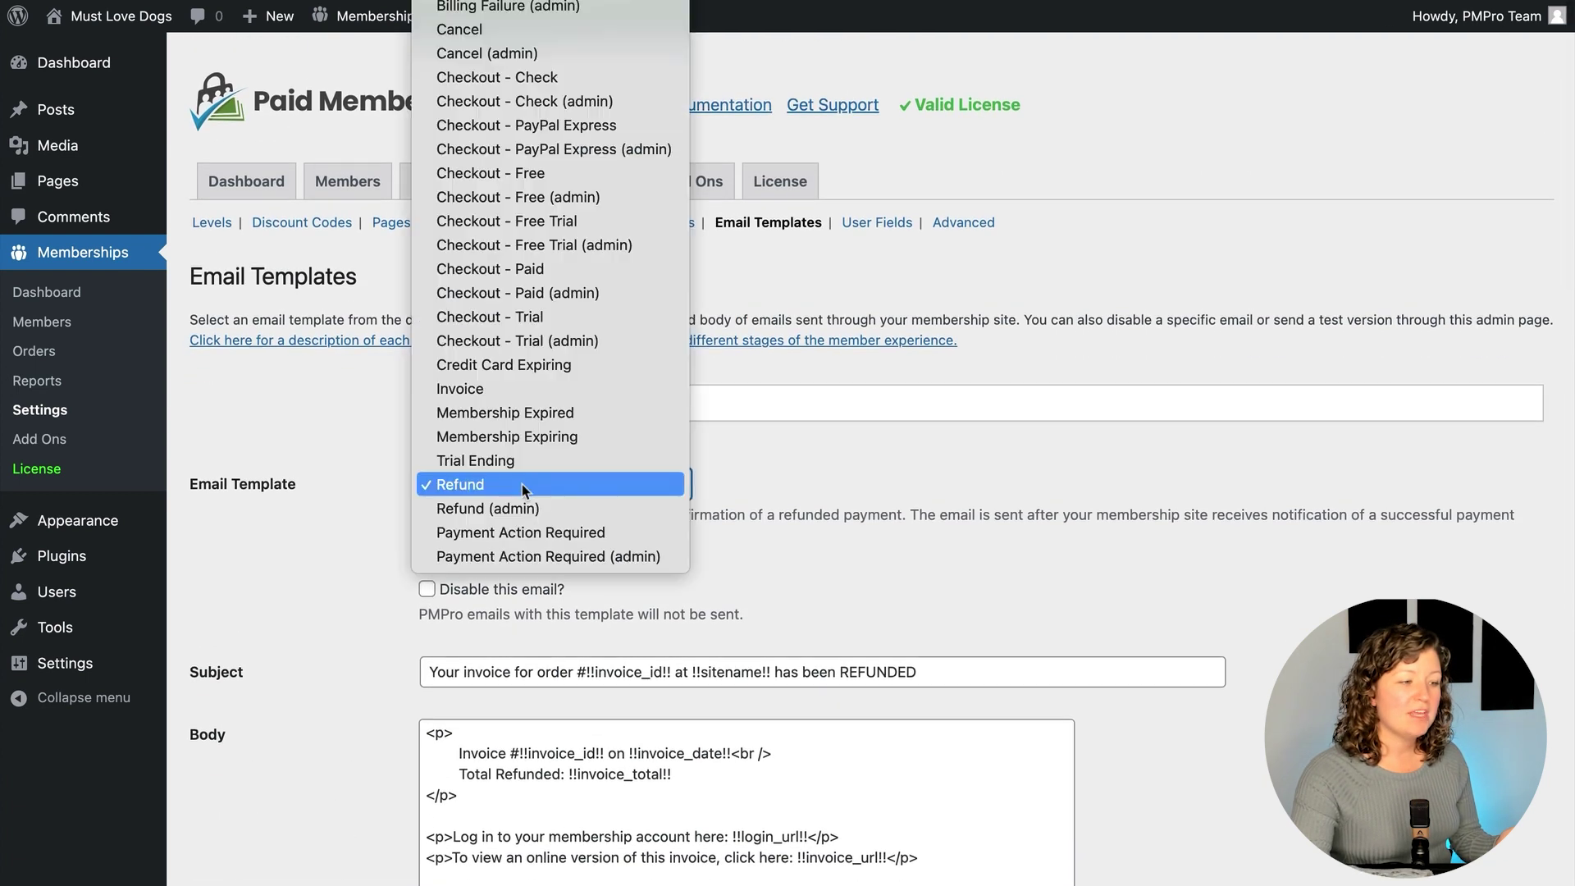
pyautogui.click(525, 509)
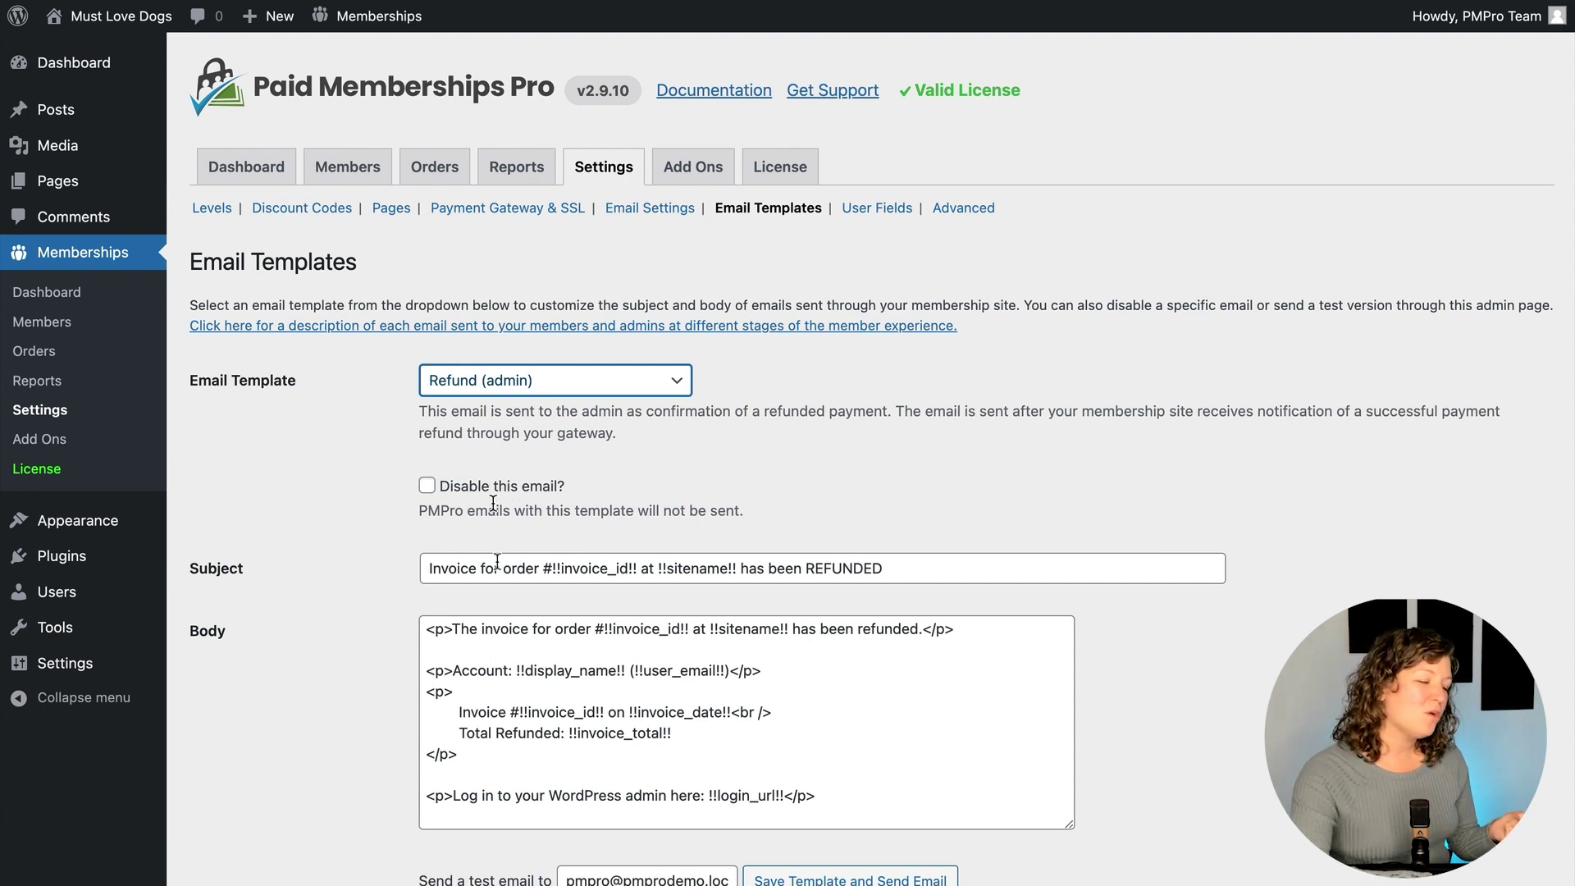
pyautogui.click(474, 672)
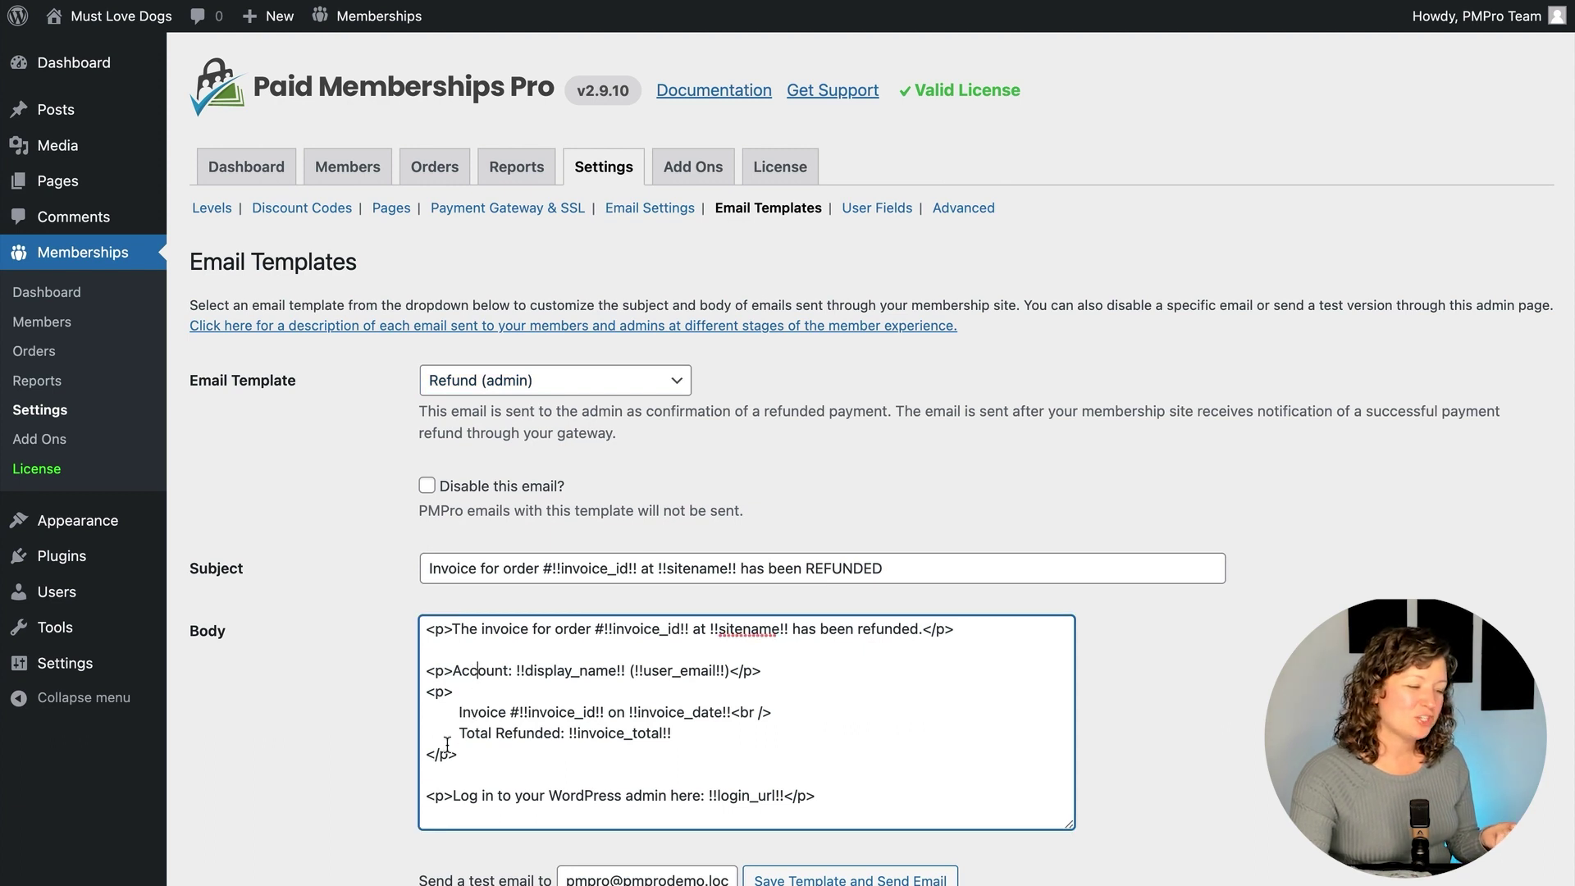
pyautogui.scroll(-3, 331, 750)
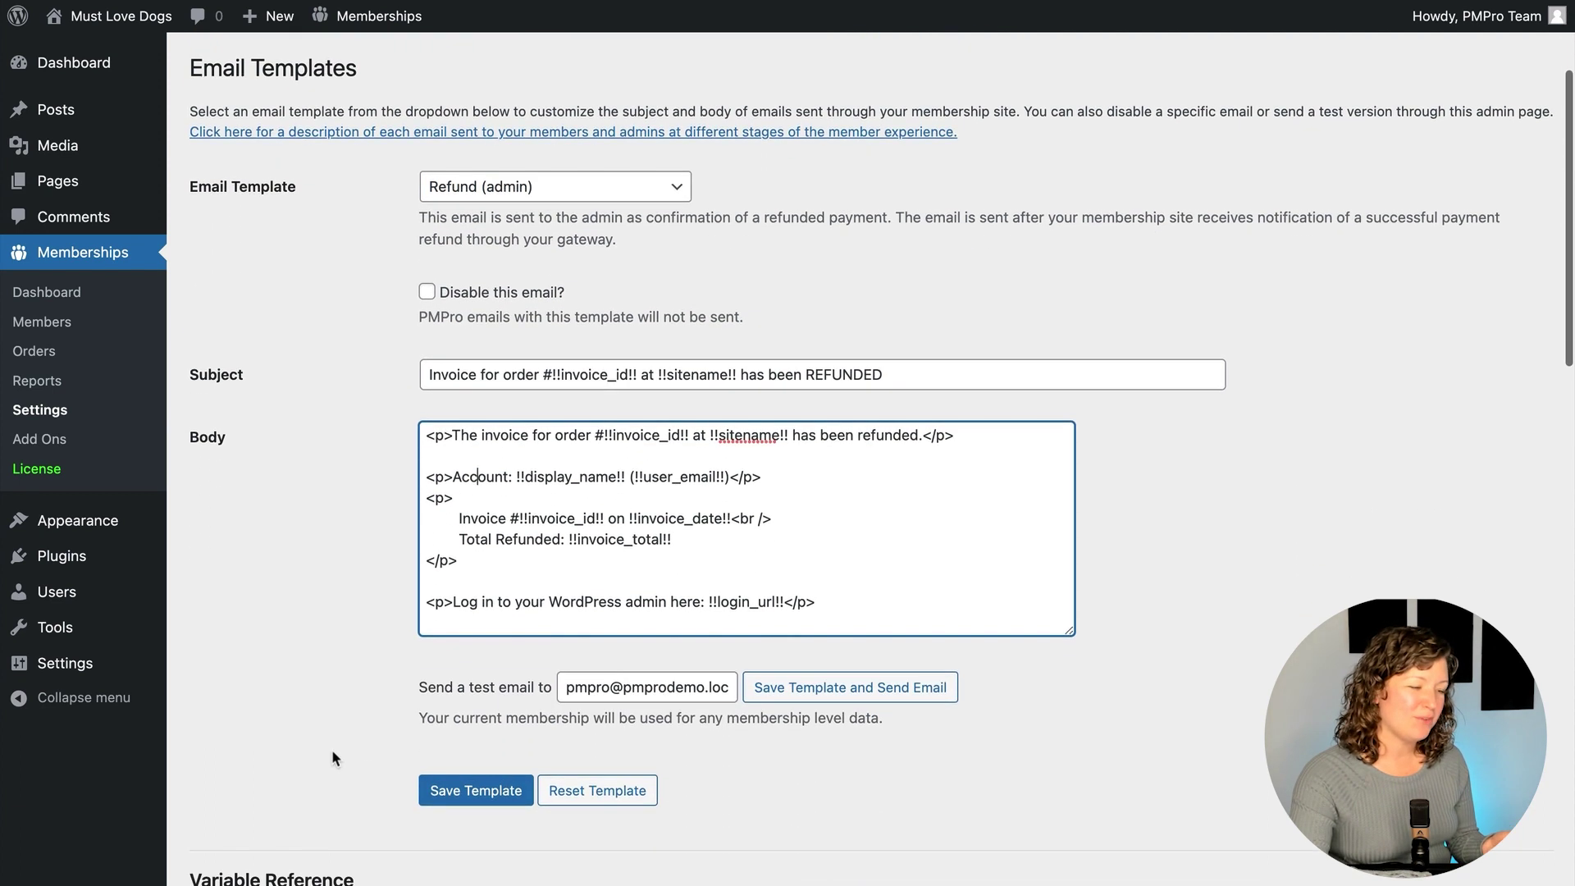